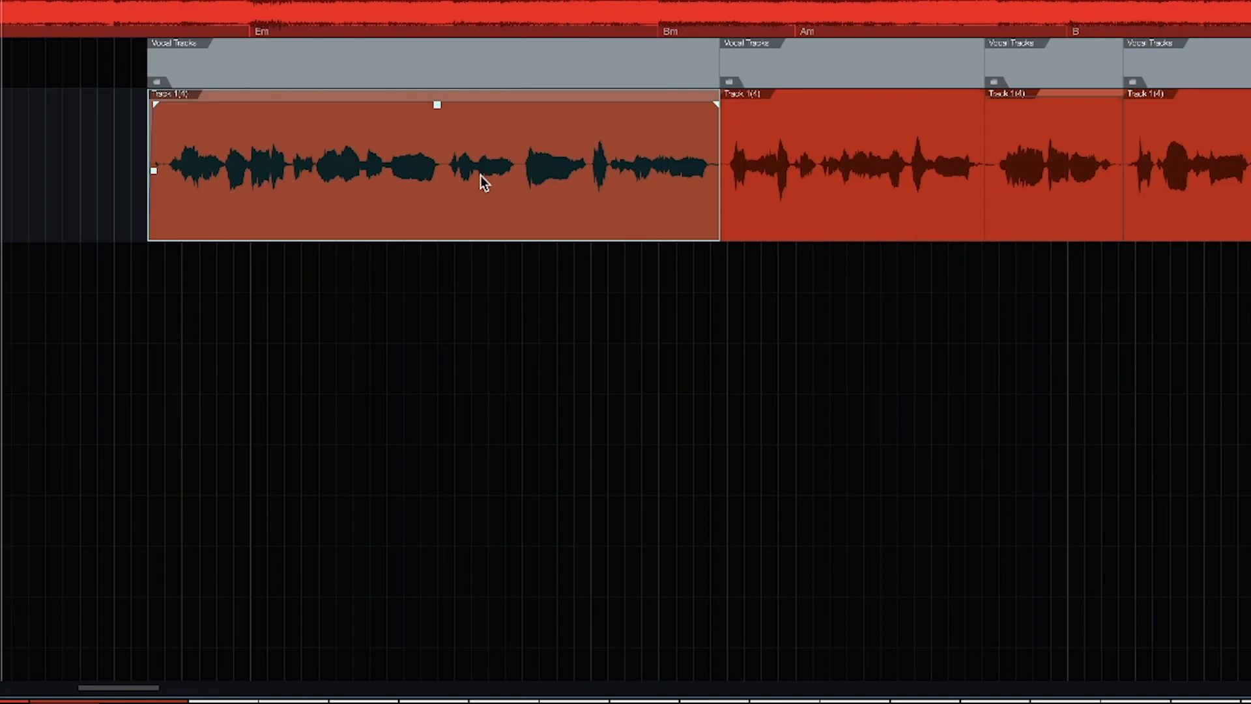
# - Turn on the gain envelope for the vocal clips on the Chorus track
pyautogui.rightClick(479, 176)
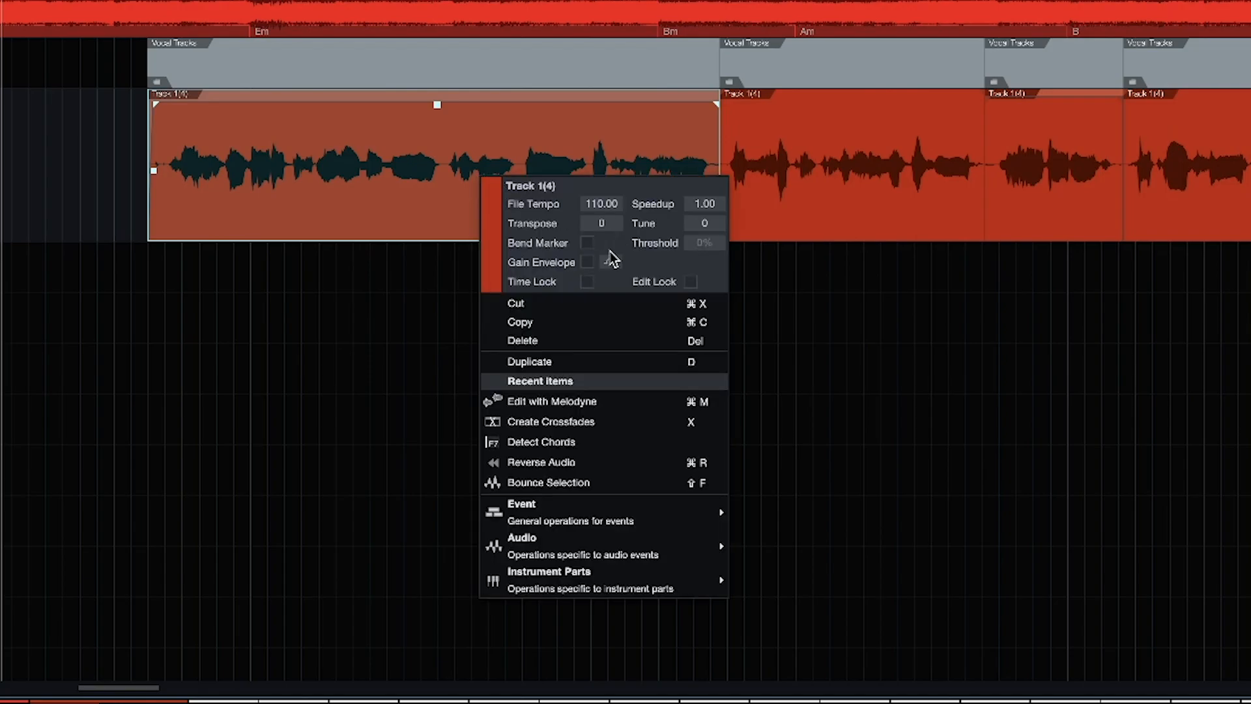
pyautogui.click(587, 262)
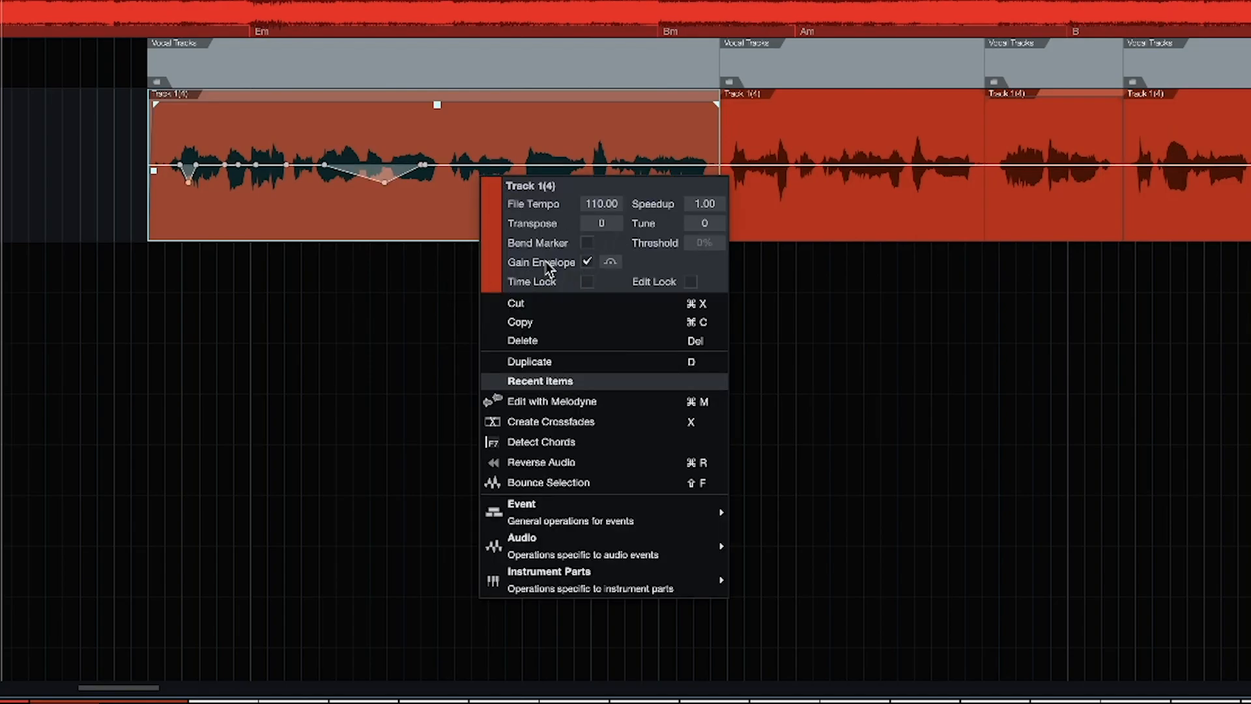
pyautogui.click(424, 286)
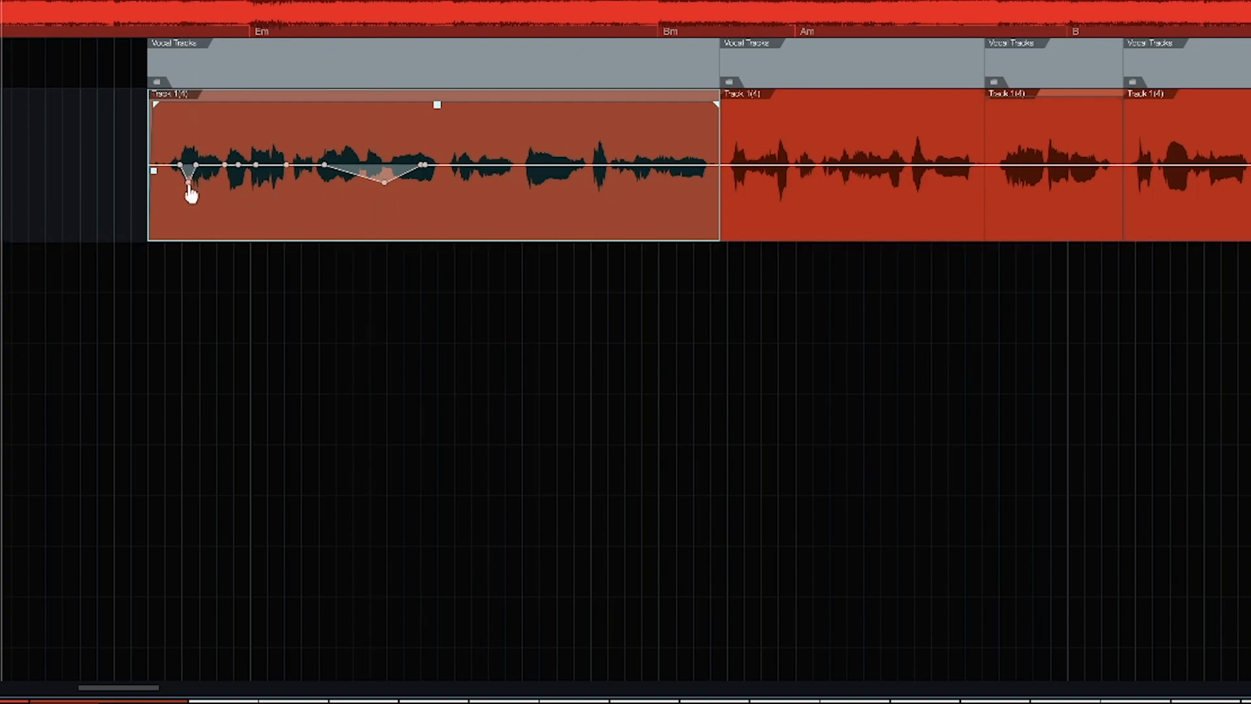
pyautogui.click(185, 174)
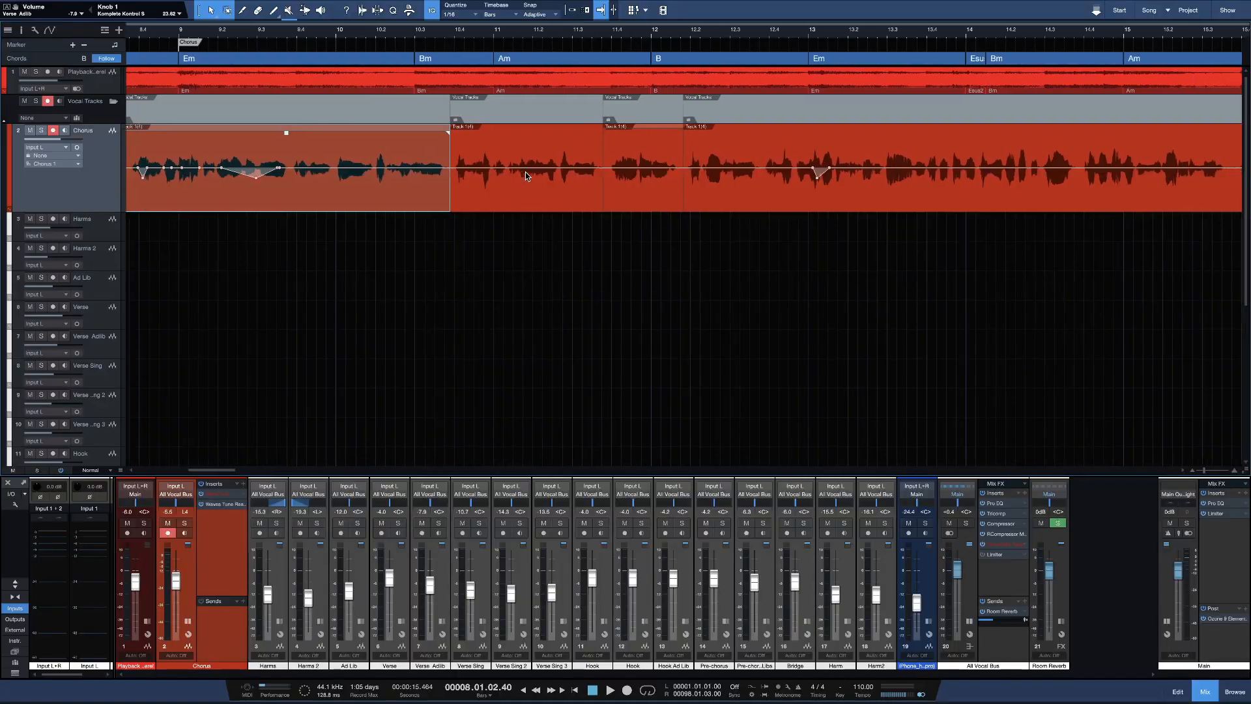
# - Turn off the gain envelope for the Chorus track's vocal clips
pyautogui.hscroll(6, 526, 177)
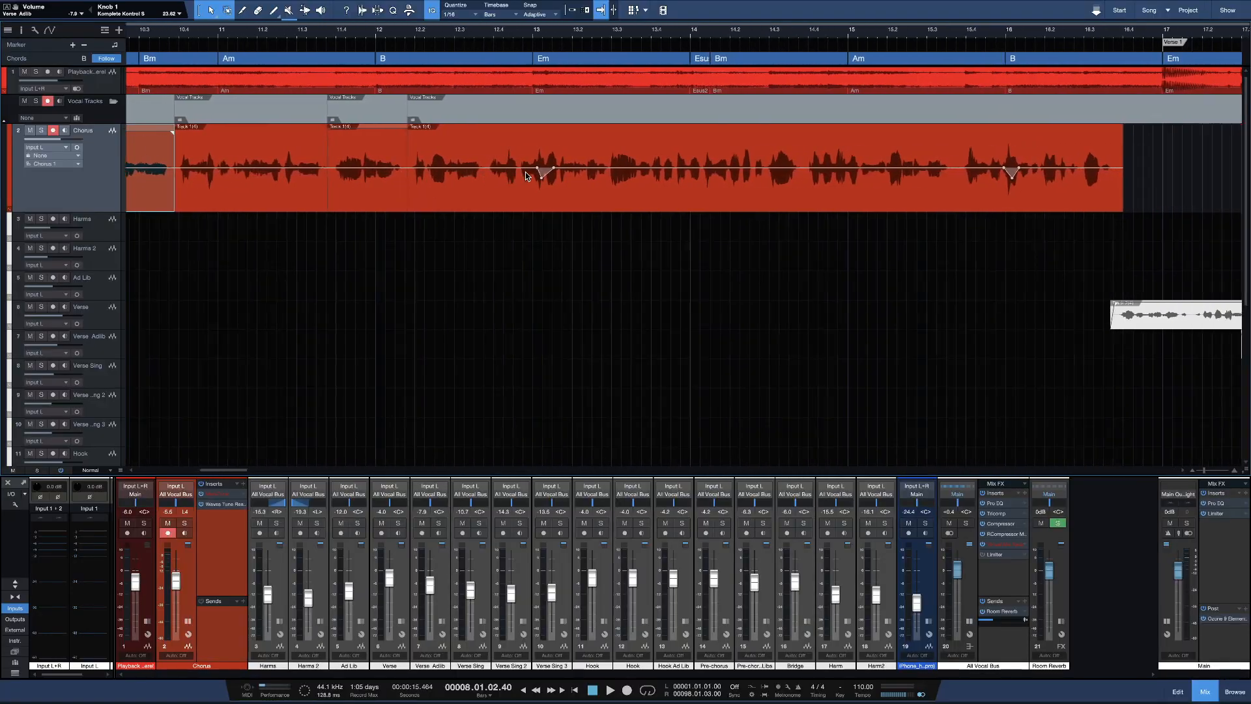
pyautogui.hscroll(-1, 495, 184)
pyautogui.rightClick(460, 192)
pyautogui.click(522, 241)
pyautogui.click(417, 235)
# - Review the Chorus waveforms and inspect the Ozone Elements Maximizer settings among the Main output's post-fader effects
pyautogui.hscroll(-6, 415, 233)
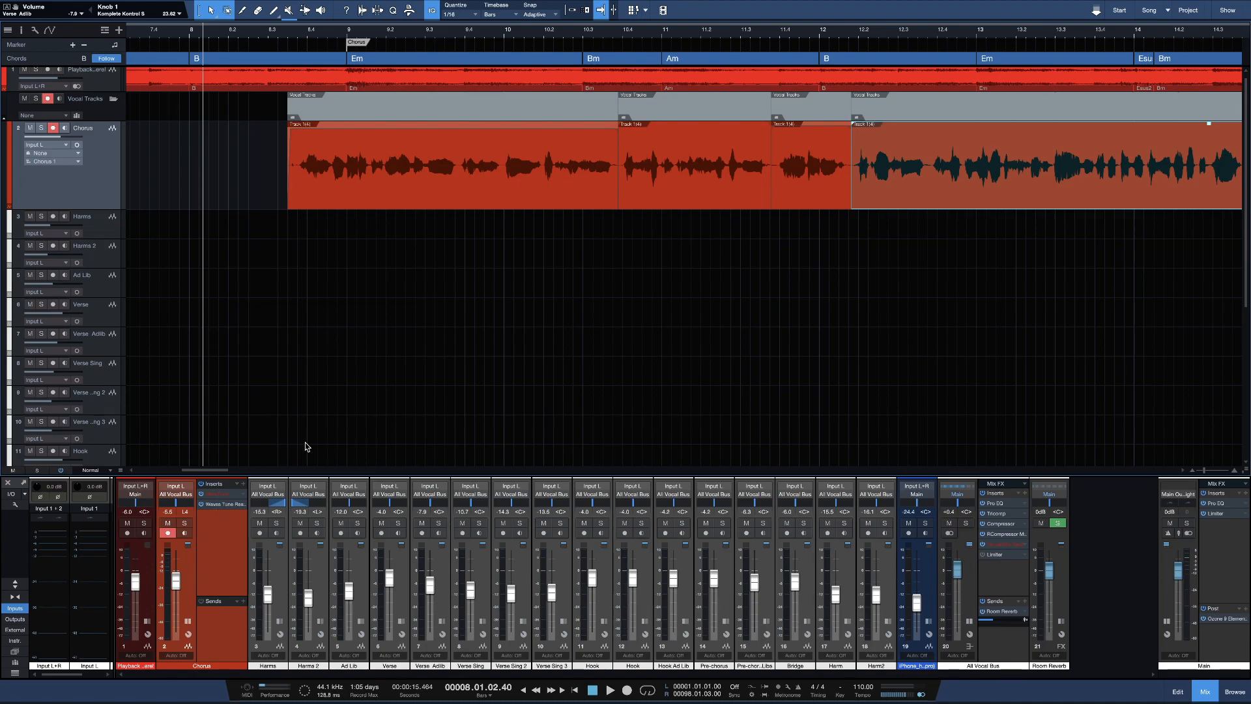
pyautogui.hscroll(5, 319, 381)
pyautogui.hscroll(-6, 320, 385)
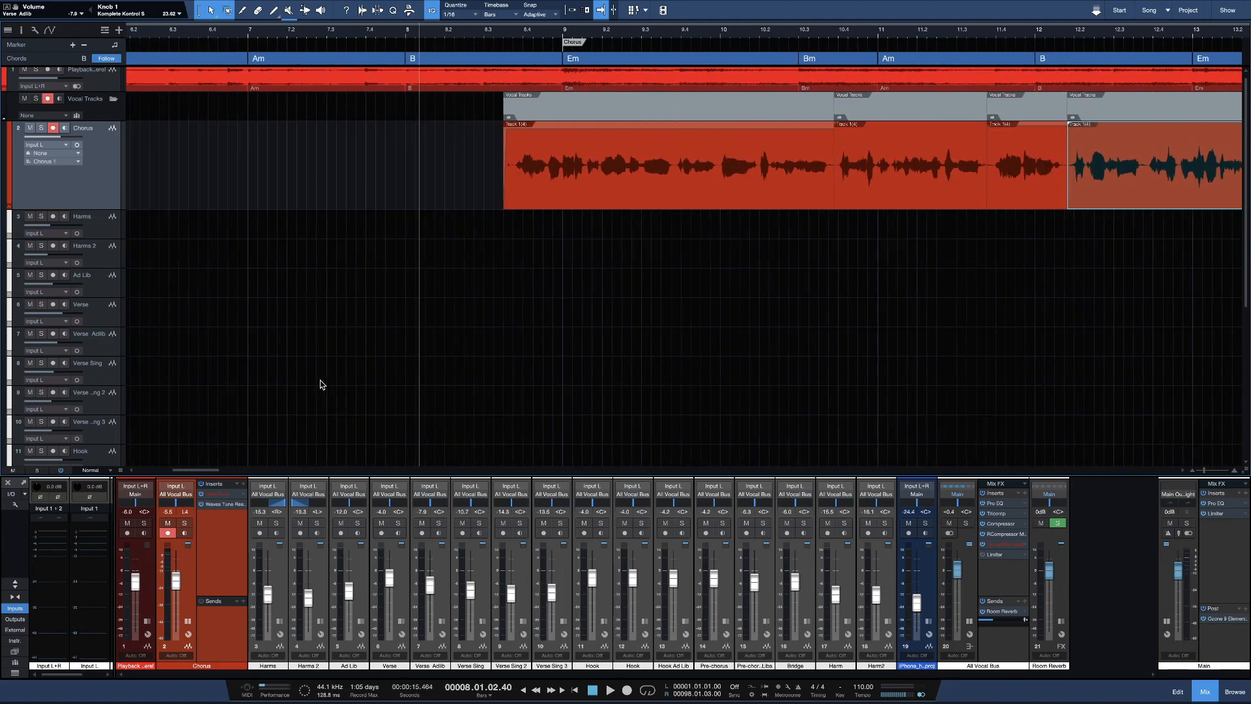
pyautogui.hscroll(1, 320, 384)
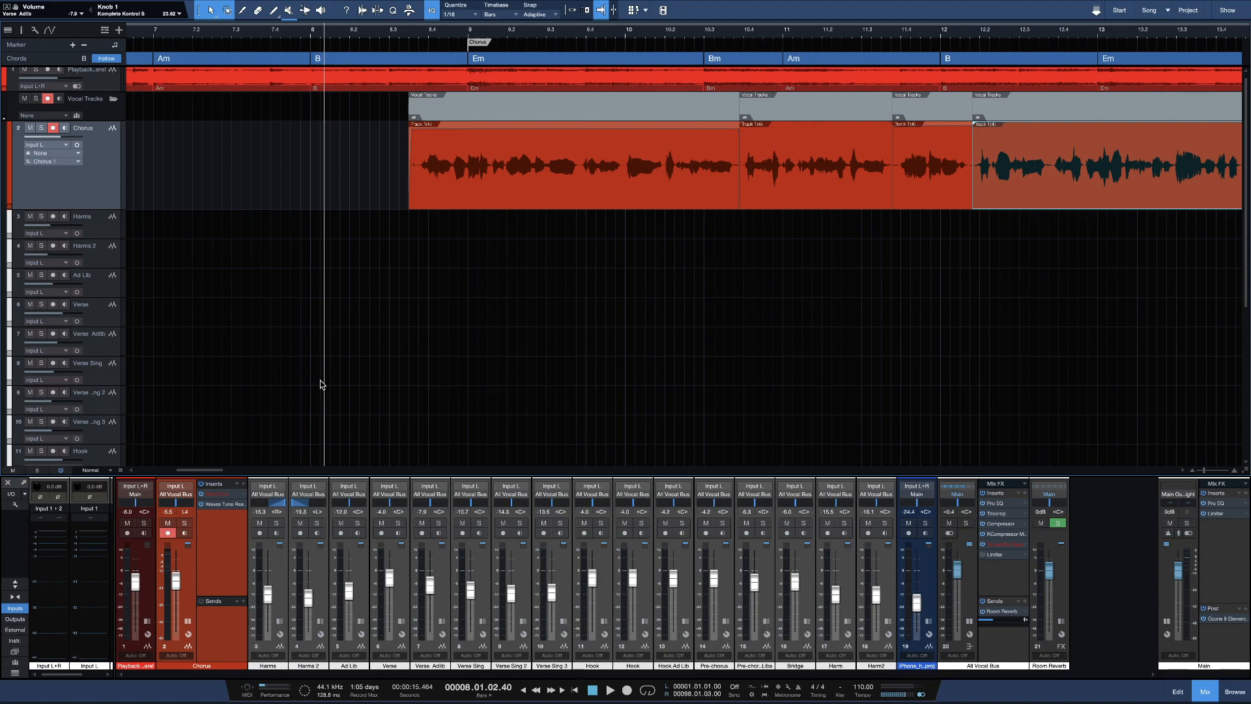
pyautogui.hscroll(6, 359, 368)
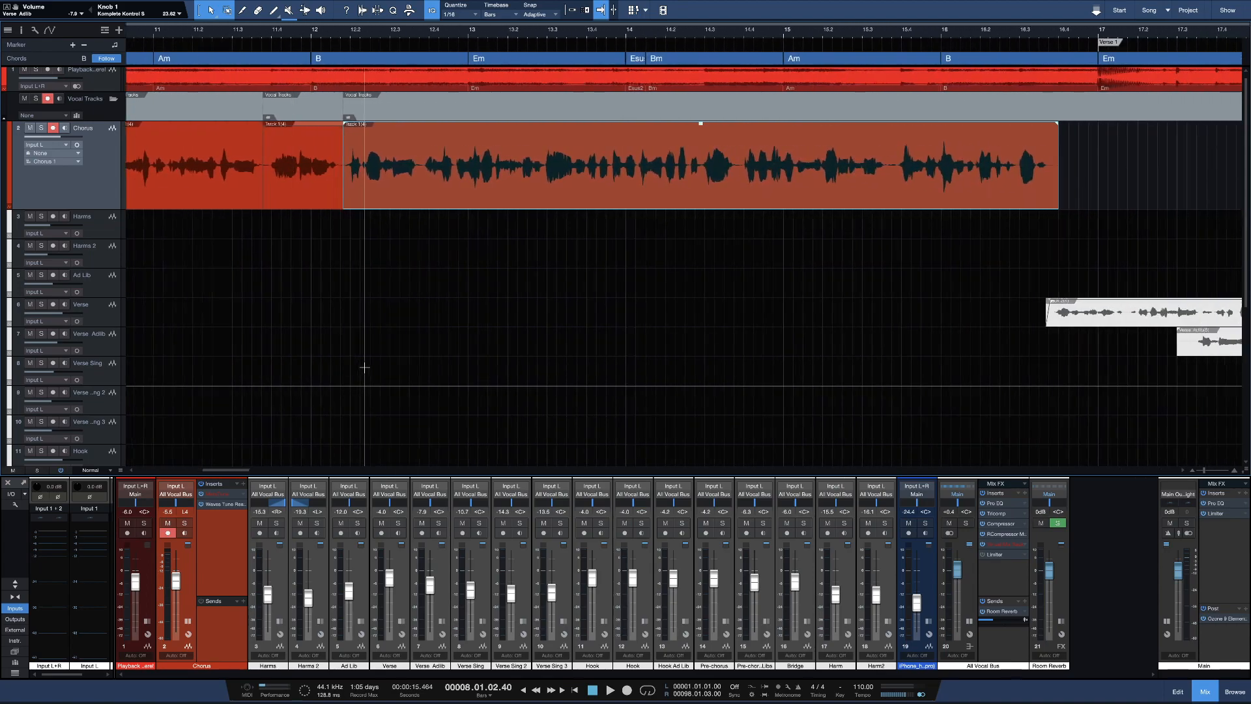
pyautogui.click(1215, 623)
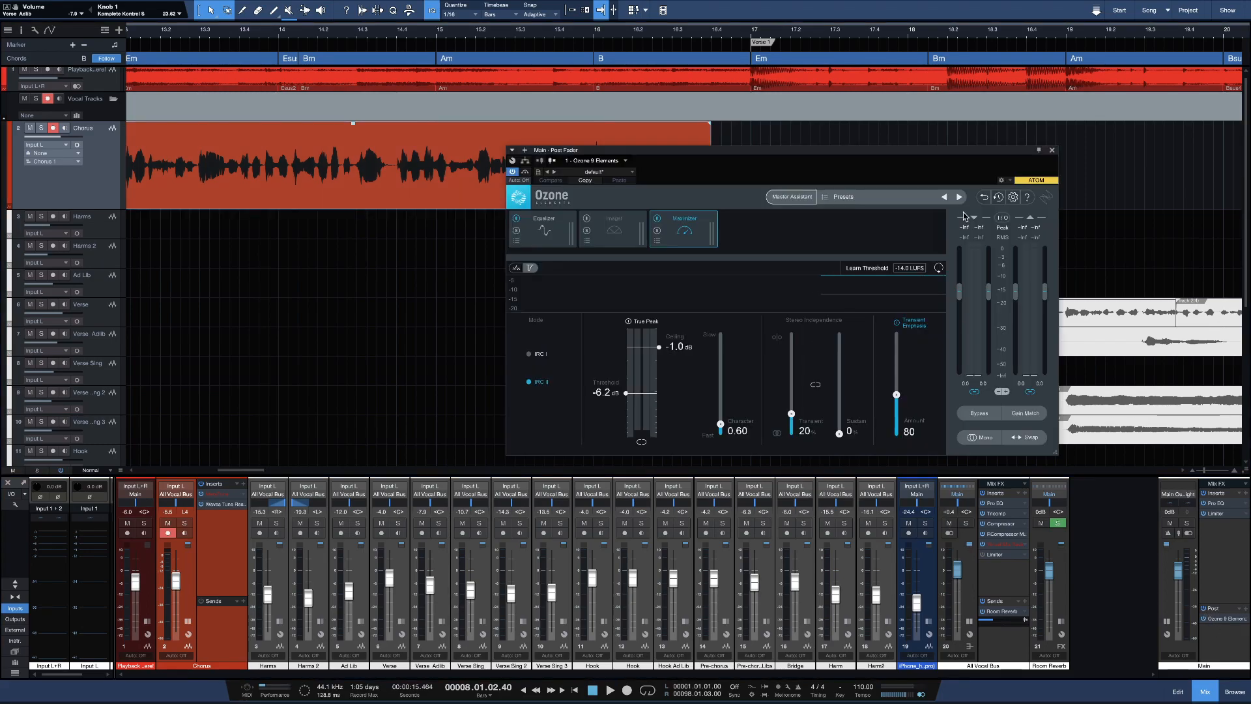
pyautogui.click(1052, 151)
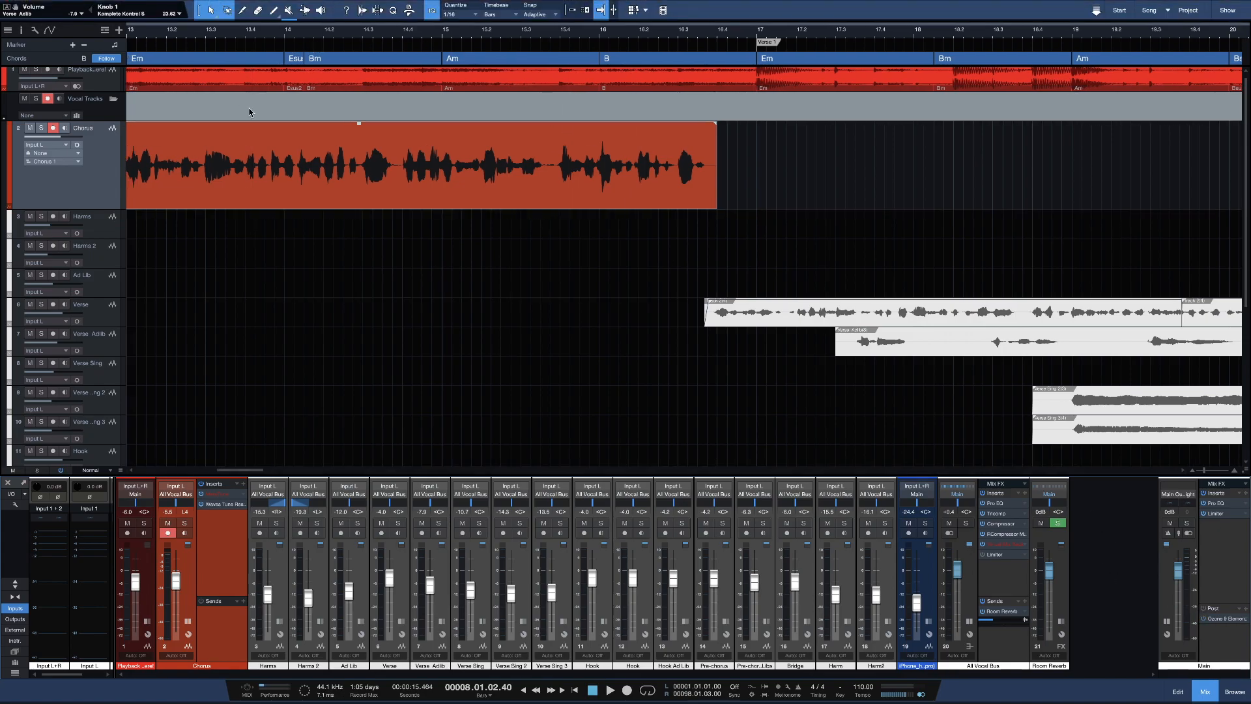
# - Play back the opening of the chorus from bar 8 twice to check the vocal level
pyautogui.hscroll(-10, 248, 112)
pyautogui.press('space')
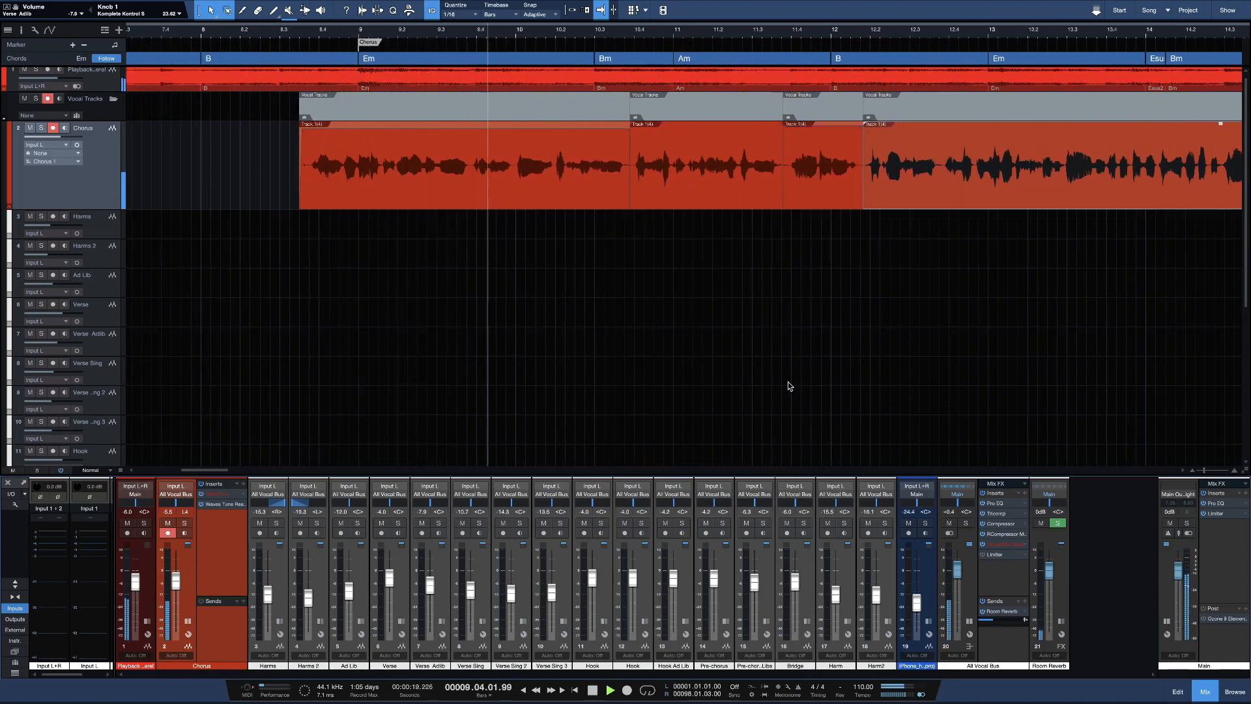
pyautogui.press('space')
pyautogui.press('space')
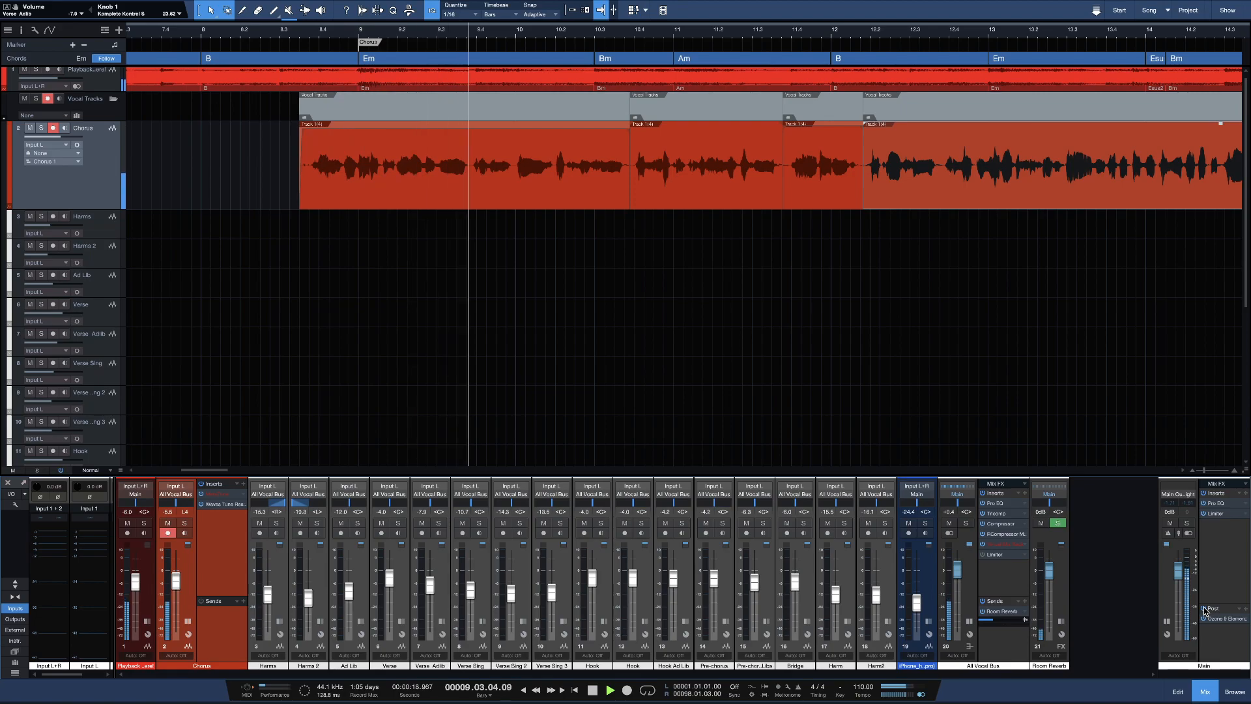
pyautogui.press('space')
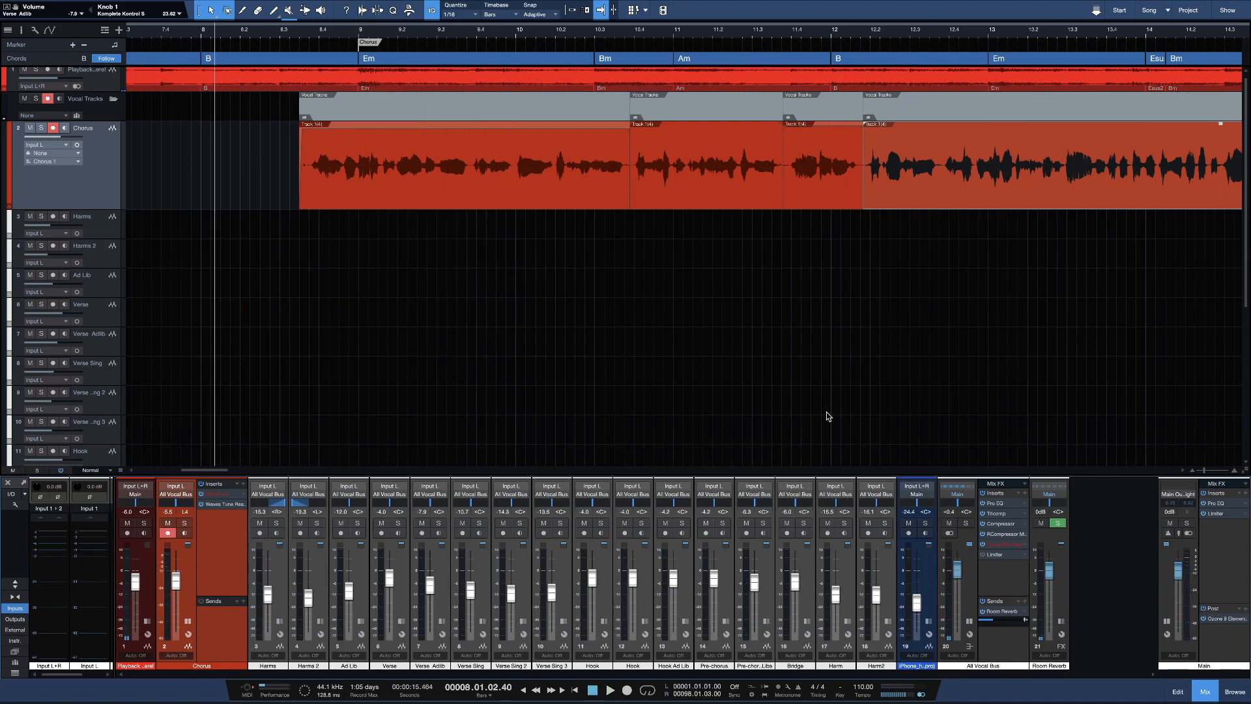
# - Place the playback cursor at about bar 15.3, ahead of the Verse 1 marker
pyautogui.hscroll(10, 828, 415)
pyautogui.scroll(-1, 828, 416)
pyautogui.scroll(-4, 828, 416)
pyautogui.scroll(2, 827, 416)
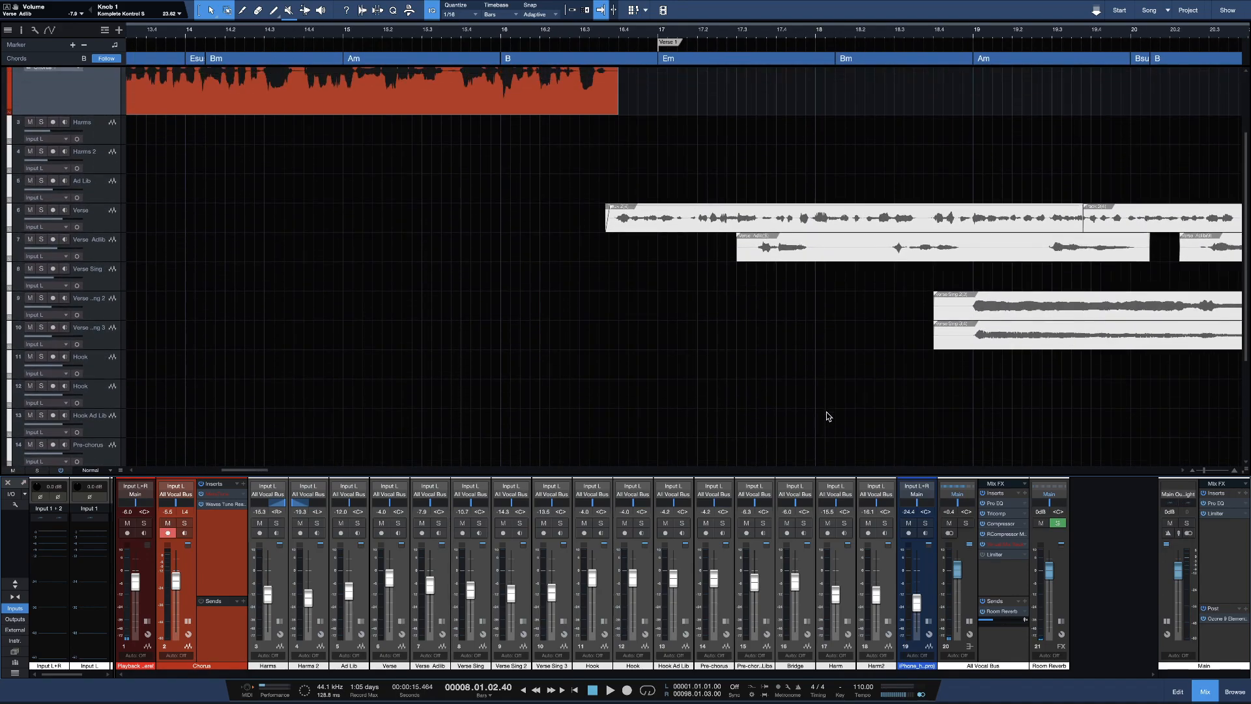
pyautogui.scroll(4, 811, 409)
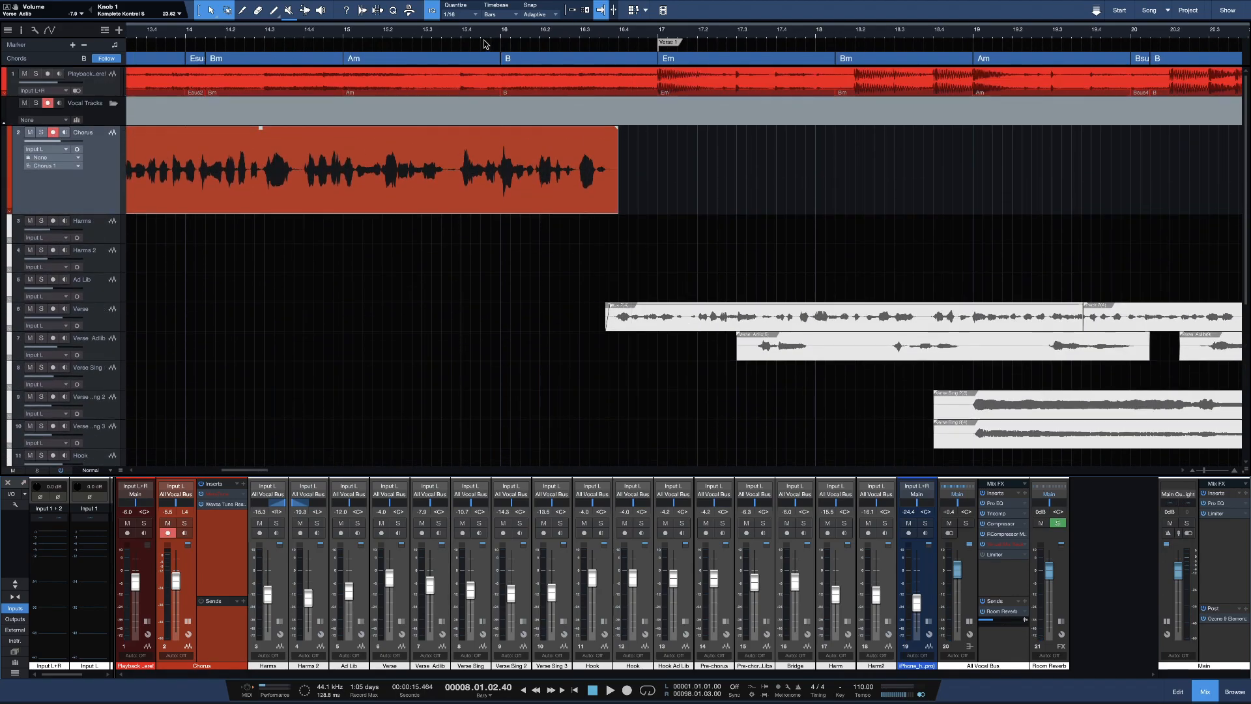
pyautogui.click(449, 35)
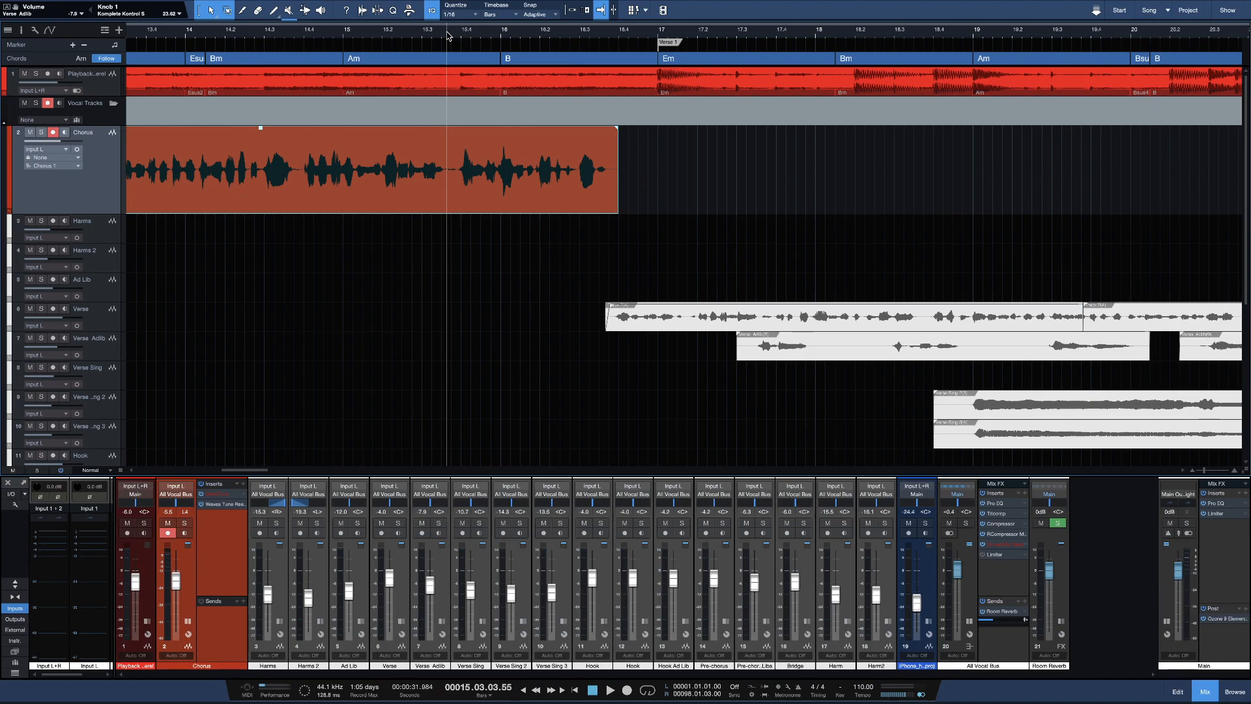
# - Select the Verse track, enlarge its height, and play back the transition from the chorus into the verse
pyautogui.click(101, 323)
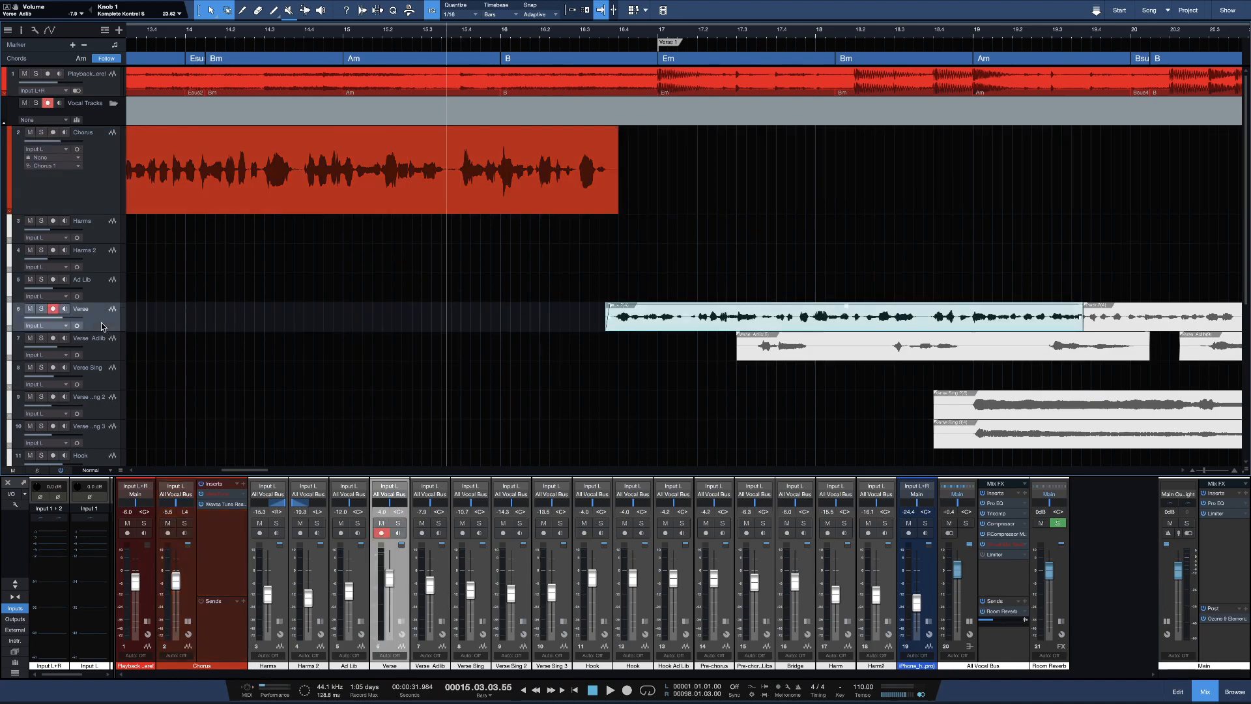
pyautogui.moveTo(104, 331); pyautogui.dragTo(104, 407)
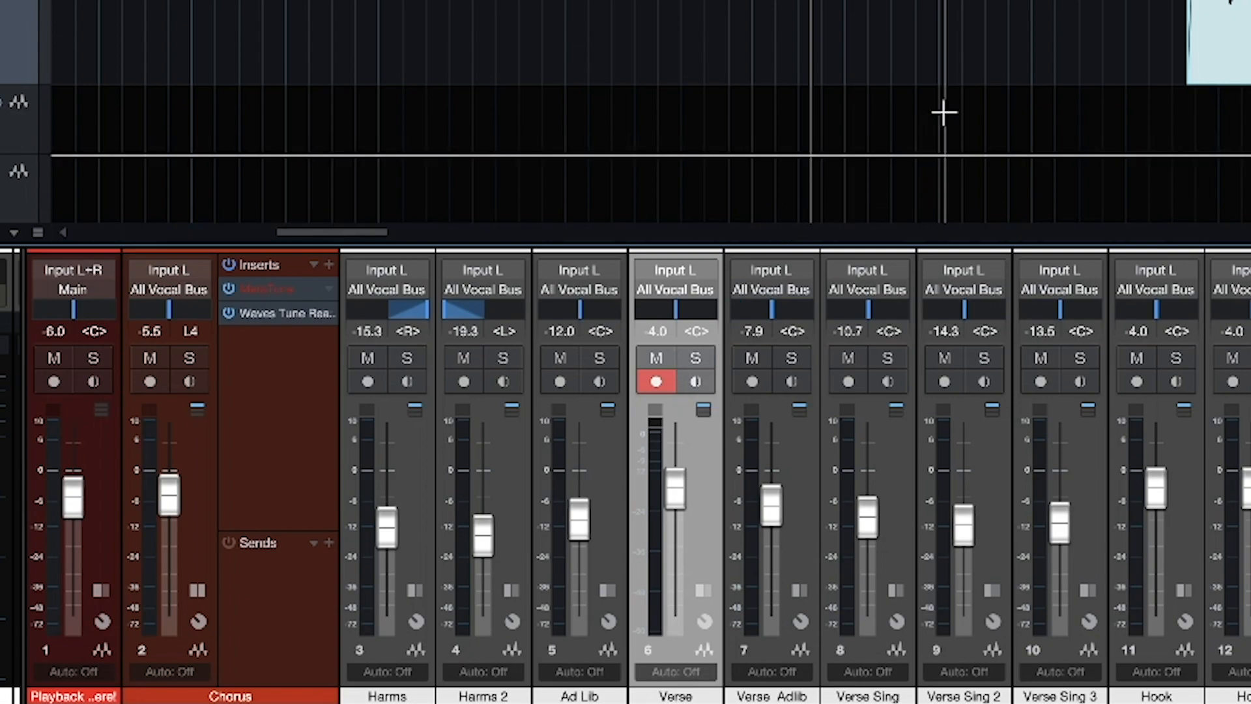
pyautogui.hscroll(5, 944, 113)
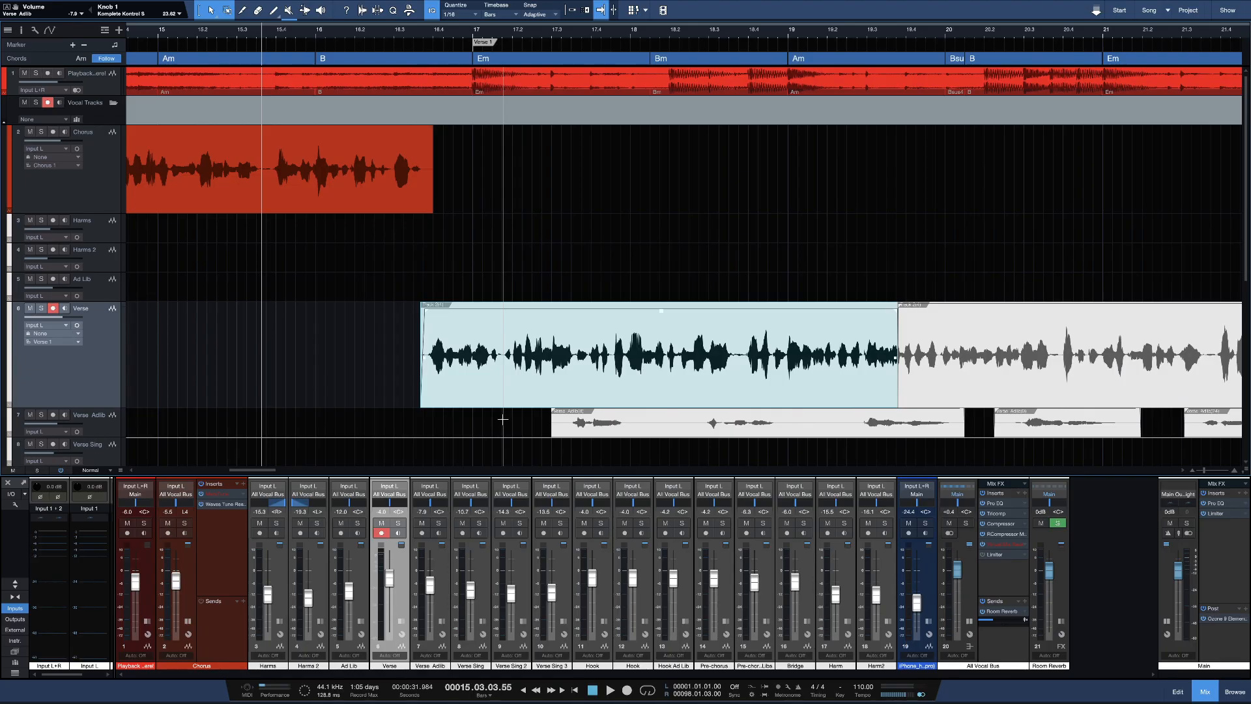
pyautogui.press('space')
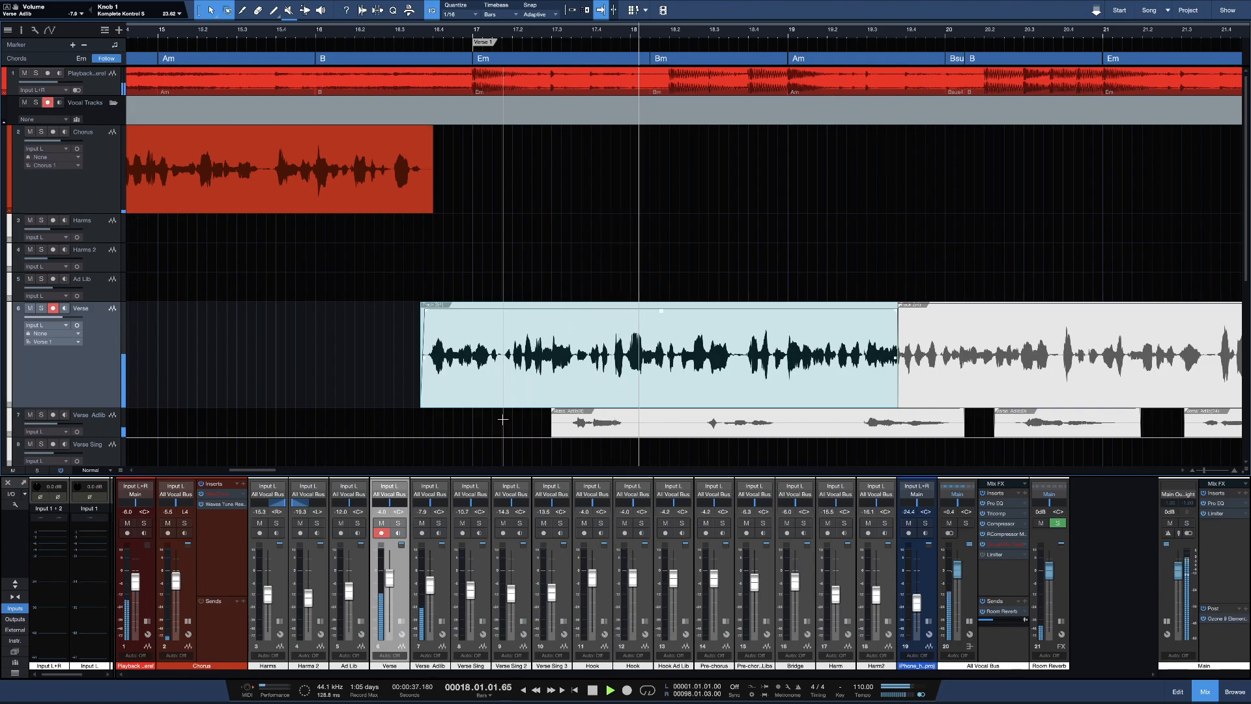
pyautogui.press('space')
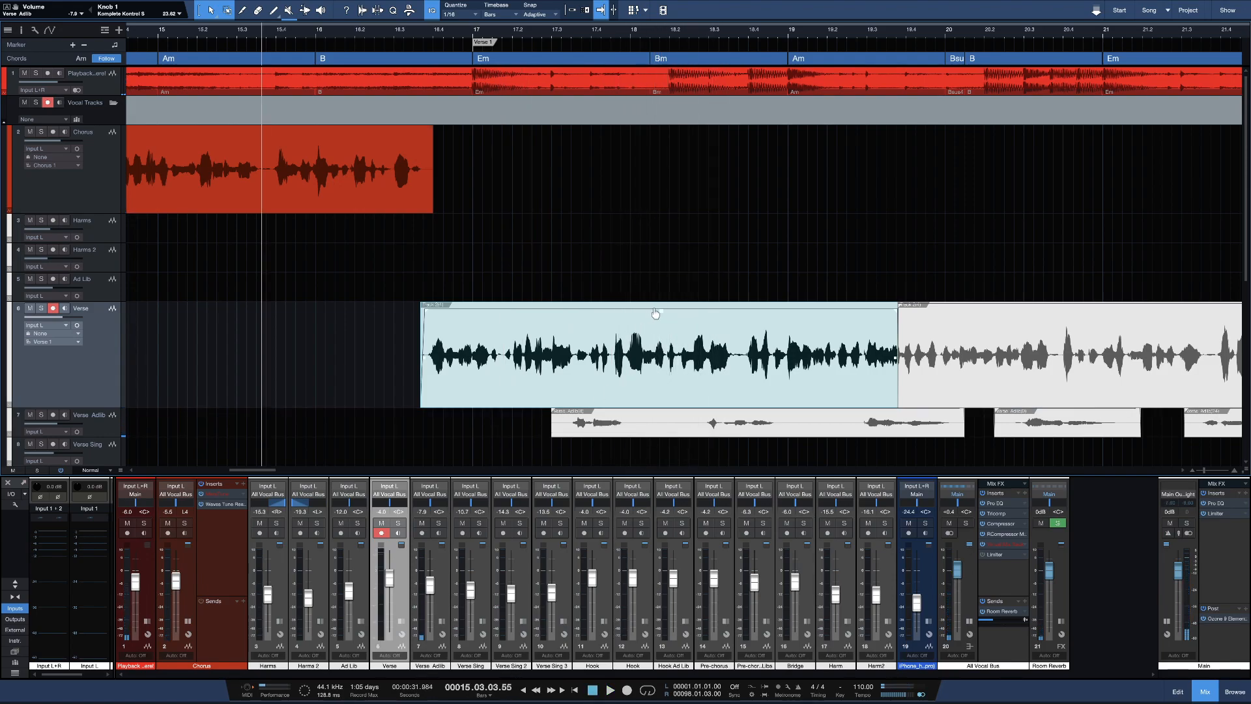
# - Examine the waveforms of the first and second vocal clips on the Verse track
pyautogui.hscroll(3, 649, 376)
pyautogui.hscroll(1, 648, 377)
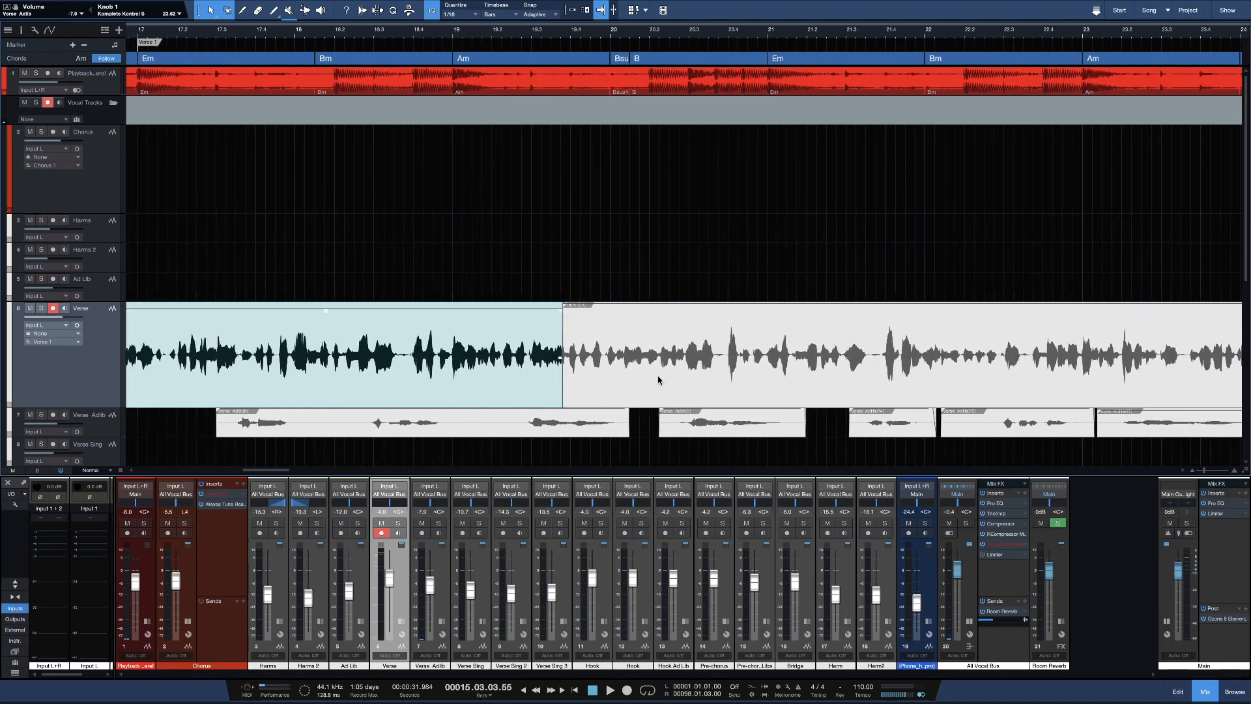
pyautogui.click(691, 373)
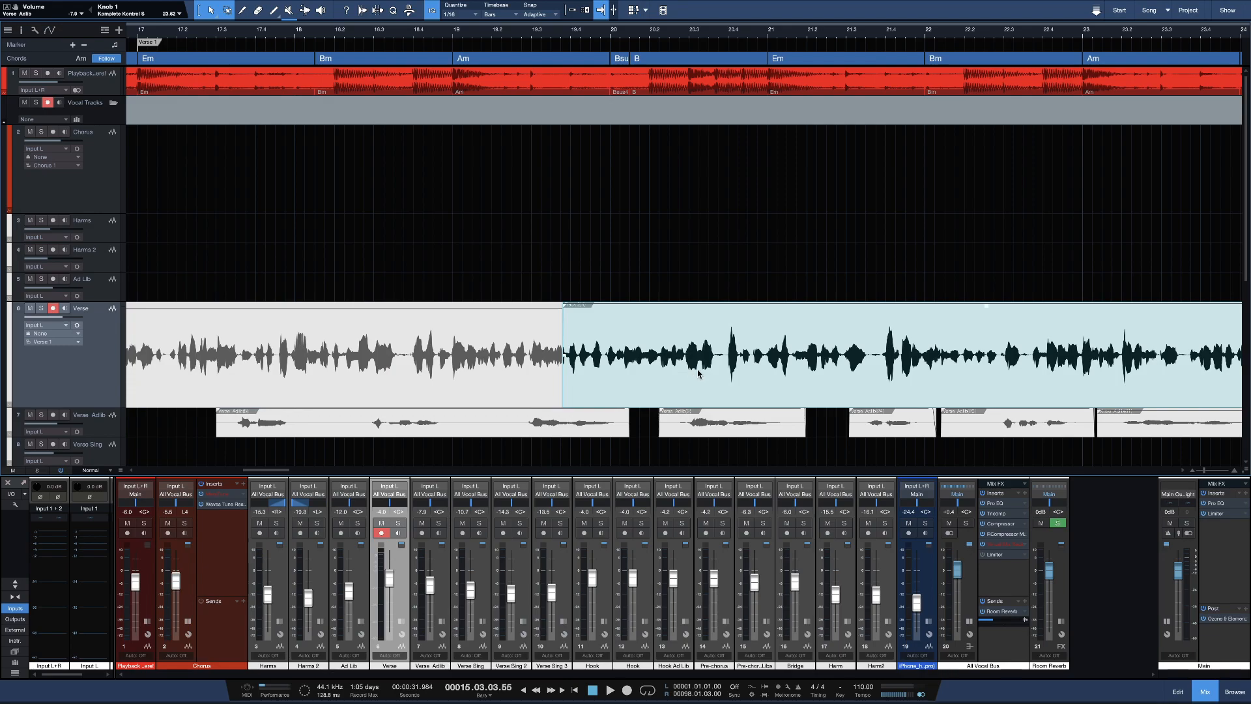
pyautogui.hscroll(5, 714, 372)
pyautogui.hscroll(-9, 714, 372)
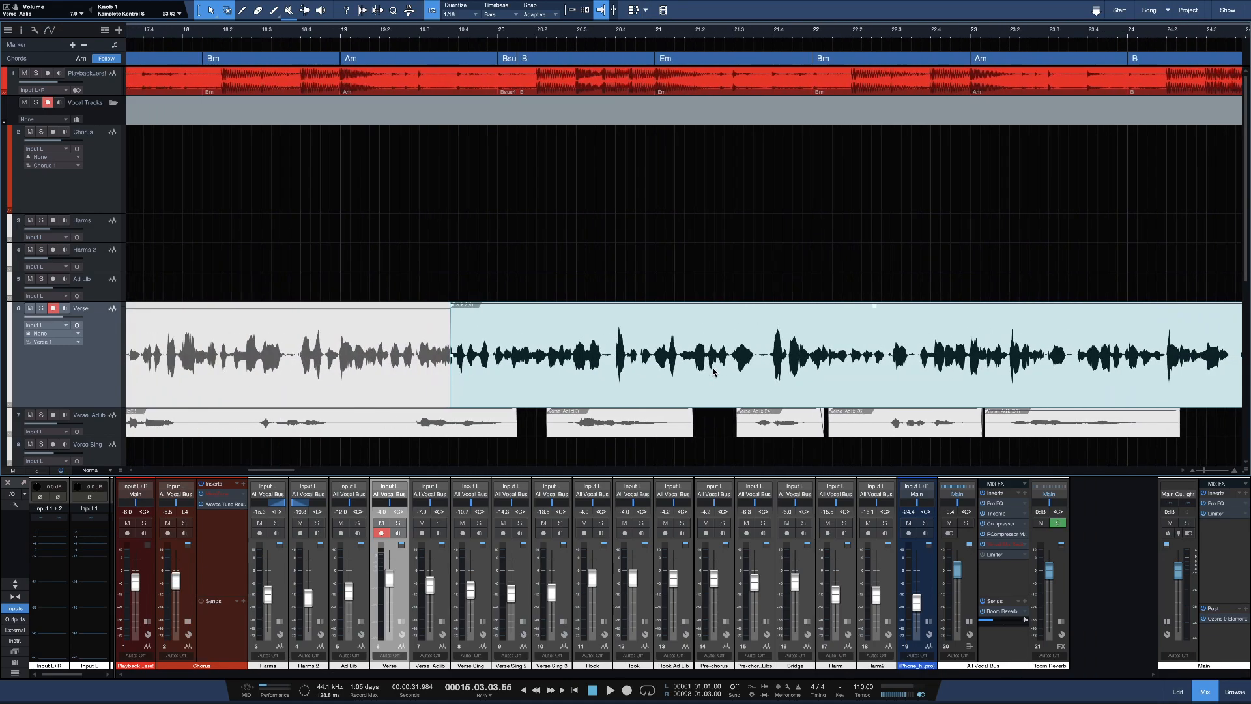
pyautogui.click(714, 372)
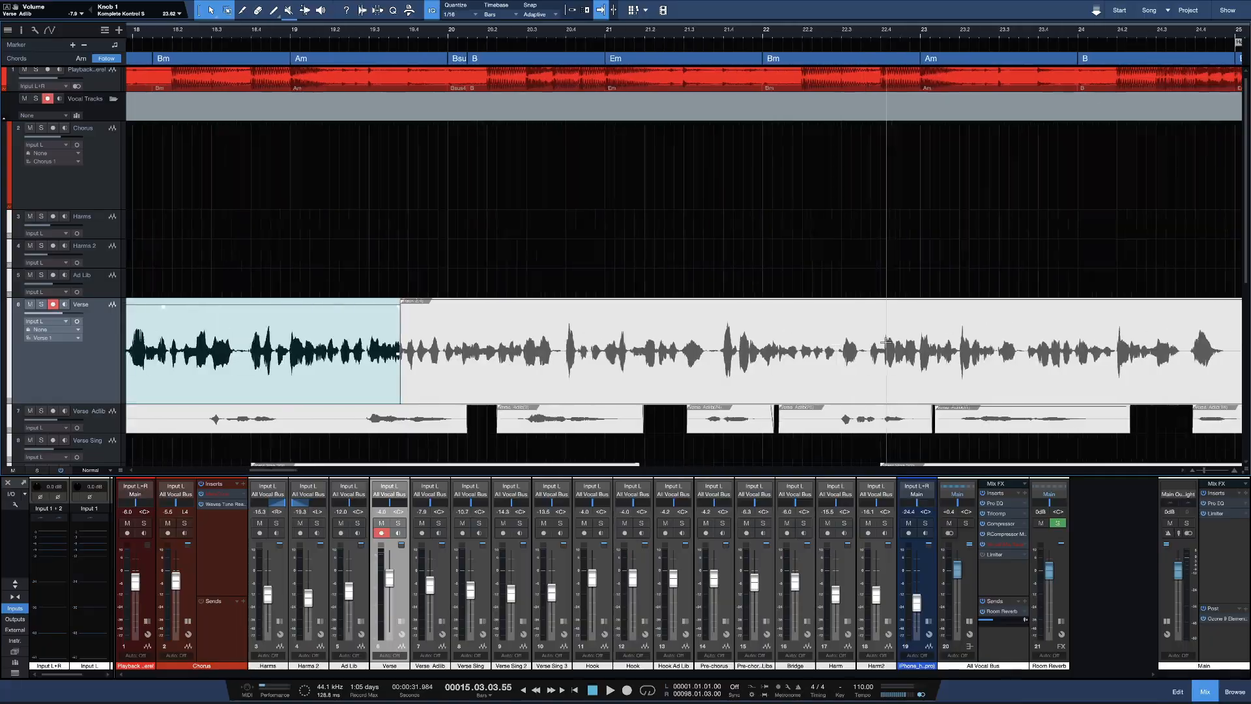
# - Select Hook track 11, whose vocal clips begin around the Hook marker
pyautogui.hscroll(5, 886, 342)
pyautogui.scroll(-5, 885, 342)
pyautogui.scroll(3, 886, 342)
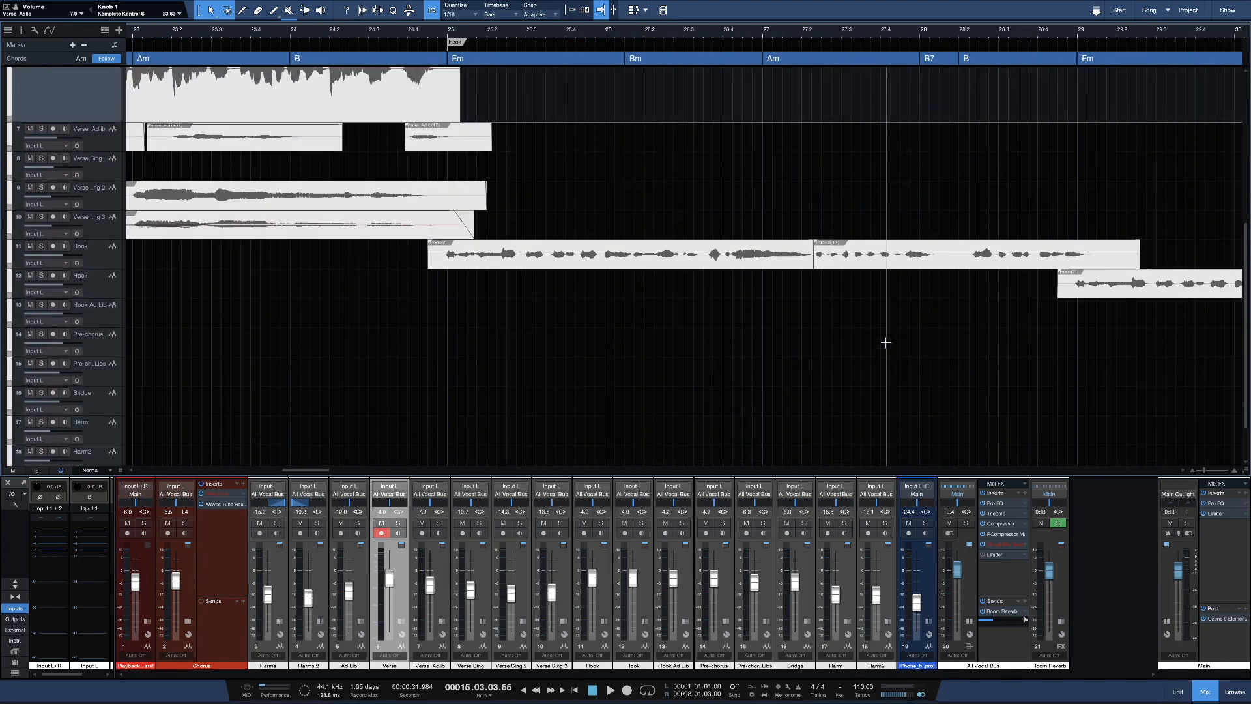
pyautogui.hscroll(2, 885, 342)
pyautogui.click(98, 280)
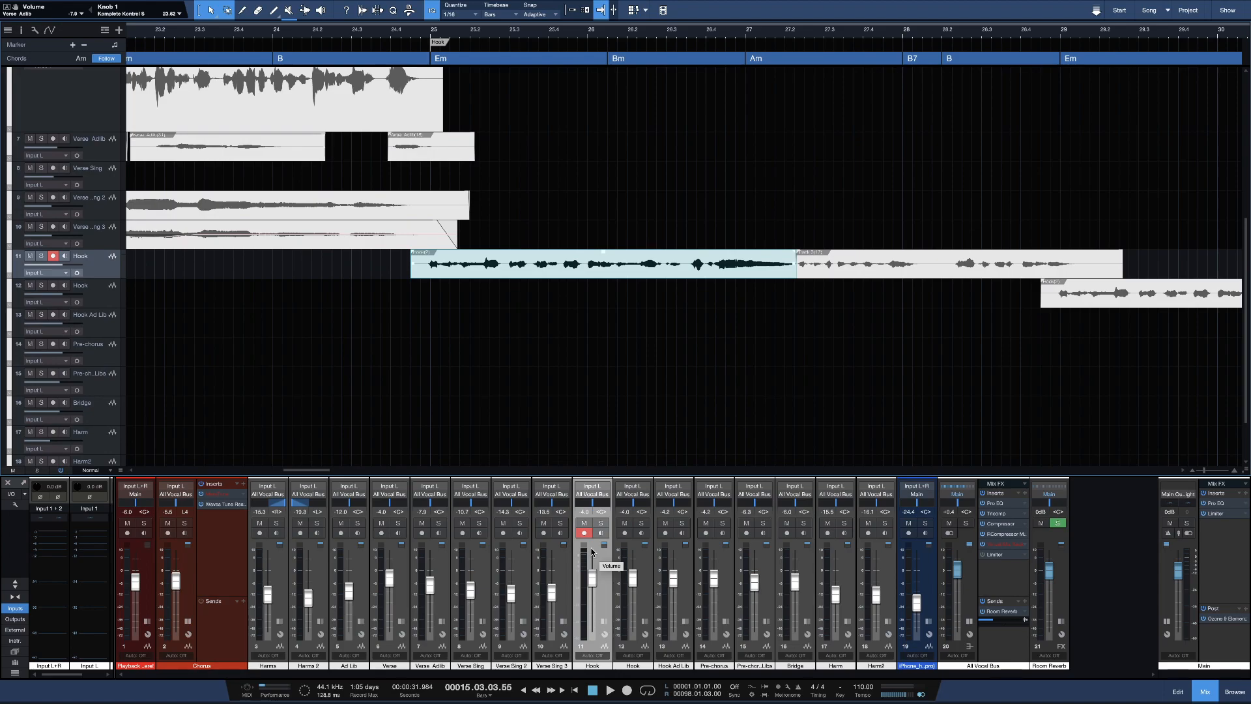
# - Look over the clips on both Hook tracks and place the playback cursor at bar 24.4, just before the Hook marker
pyautogui.hscroll(5, 682, 390)
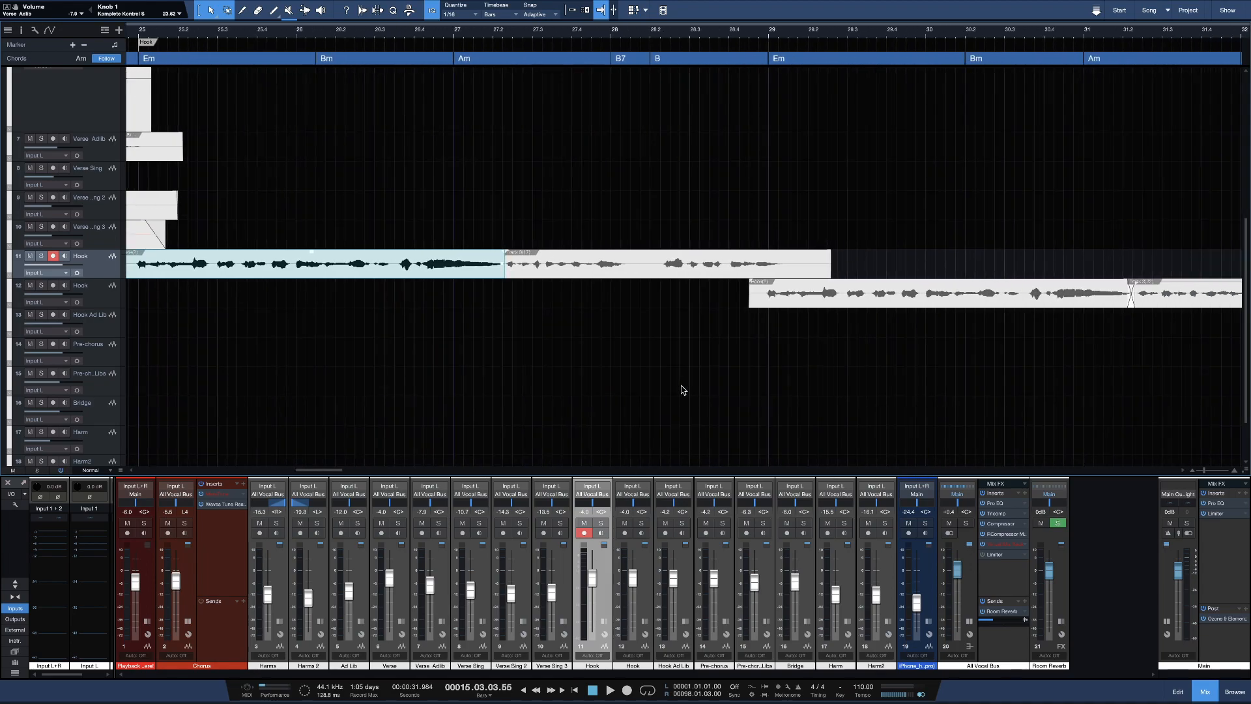
pyautogui.hscroll(2, 697, 416)
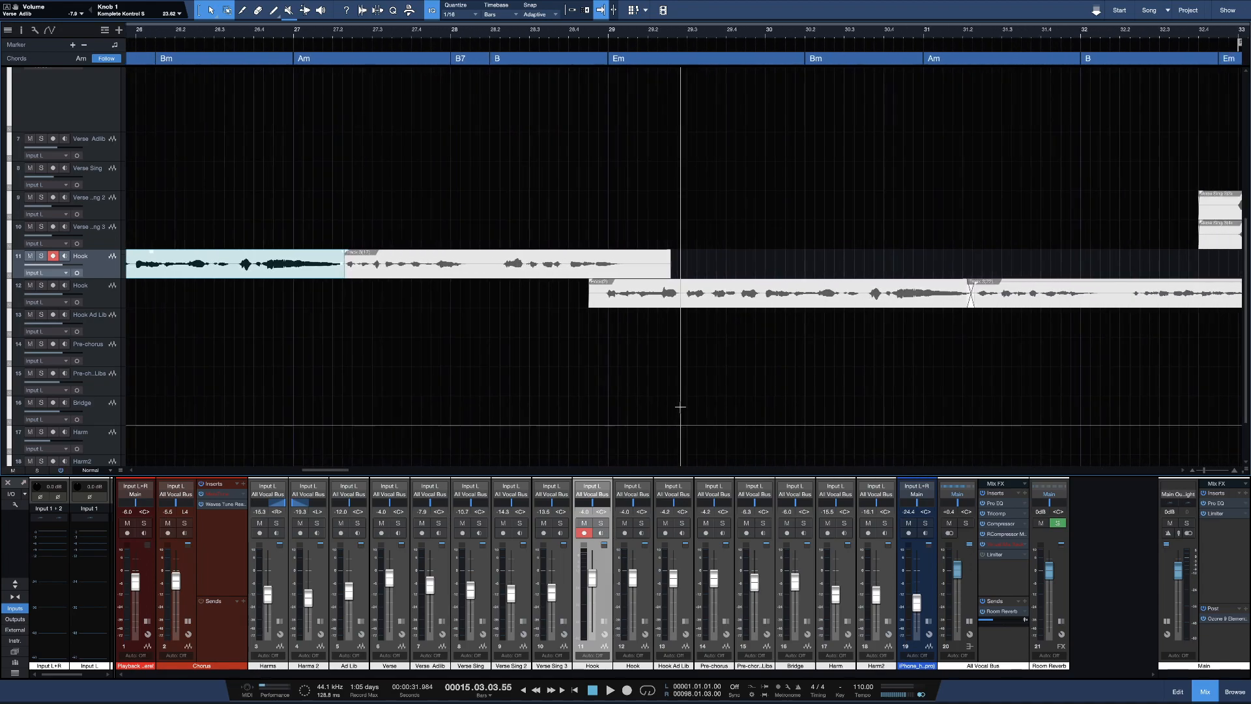
pyautogui.hscroll(-4, 385, 241)
pyautogui.hscroll(-1, 385, 241)
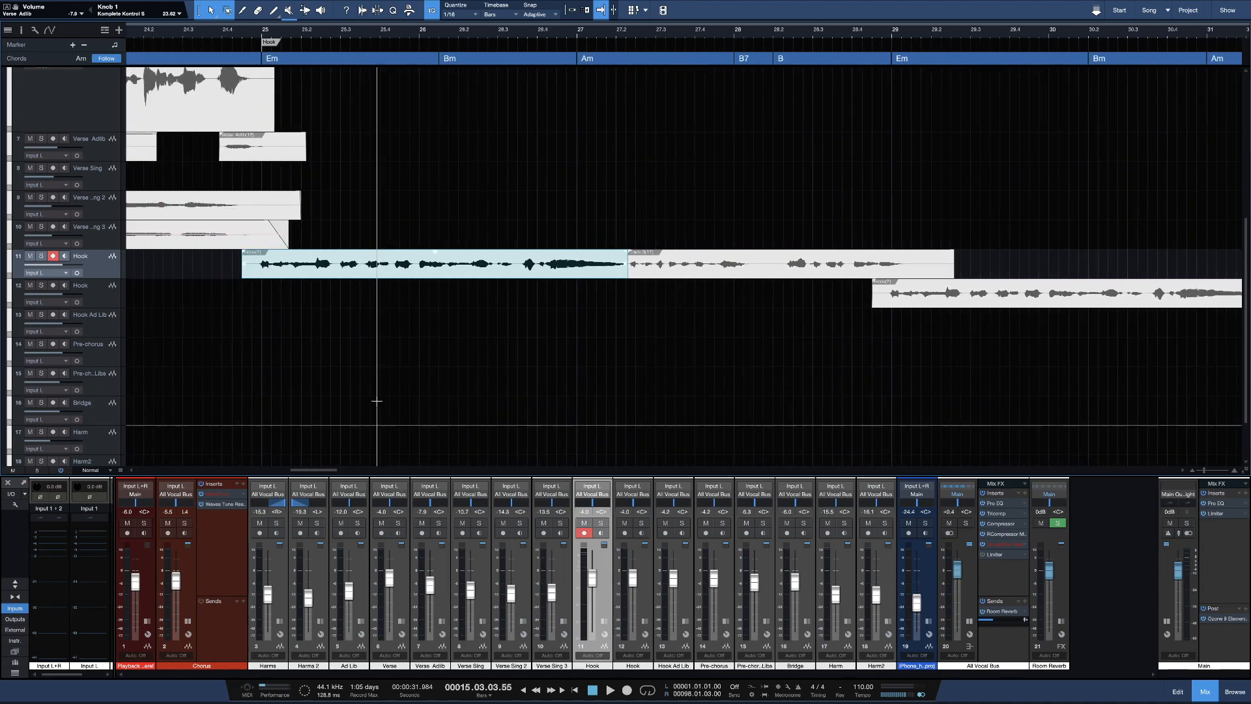
pyautogui.click(231, 37)
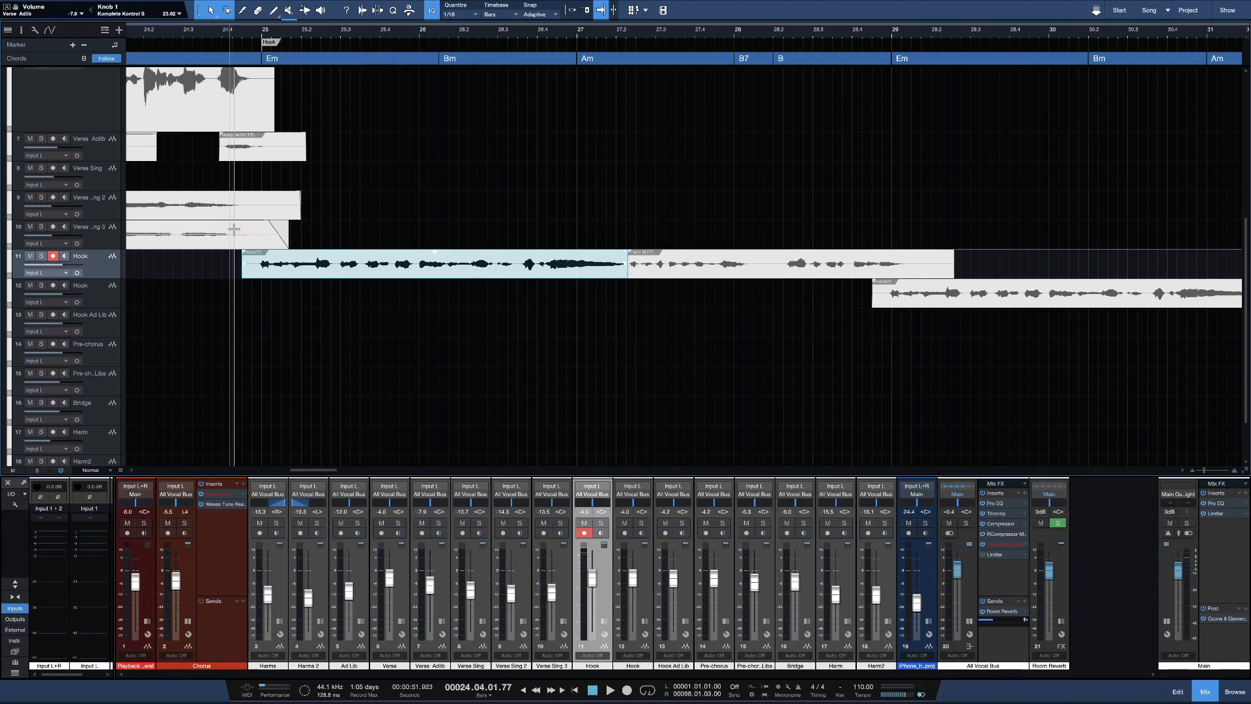
# - Expand the mixer channel of Hook track 11 to show its inserts and sends, and briefly play the hook's entry
pyautogui.doubleClick(103, 273)
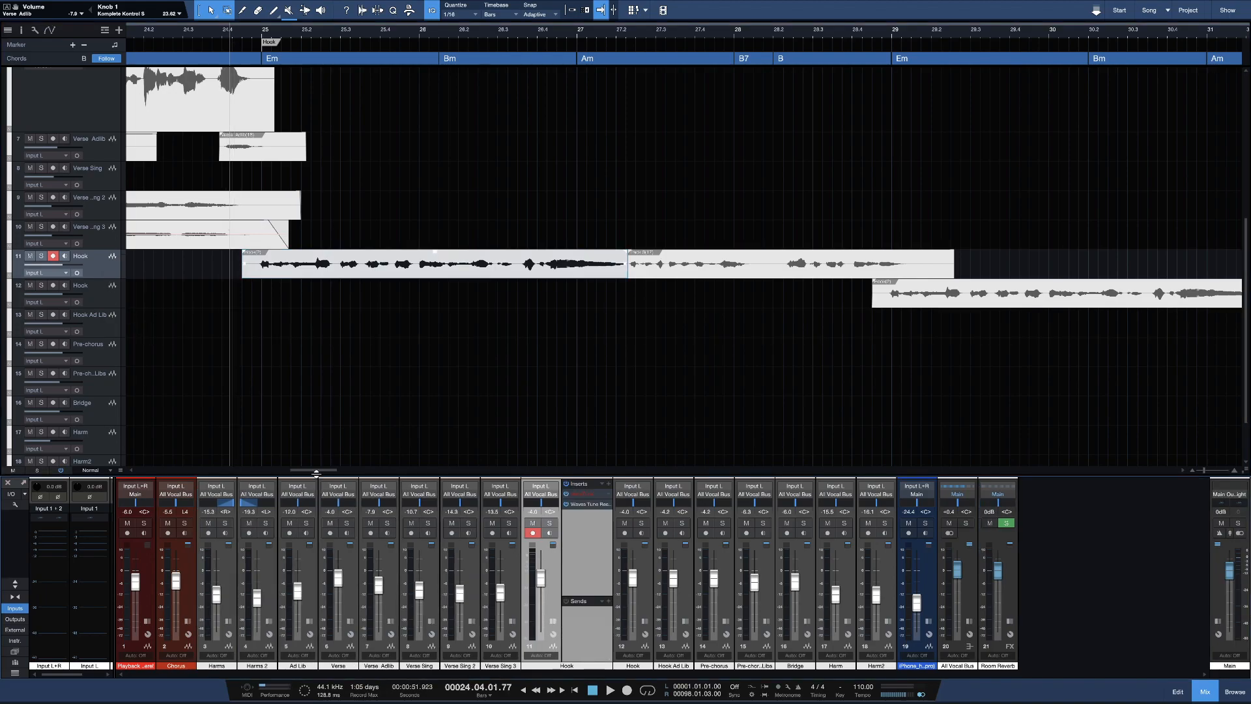
pyautogui.press('space')
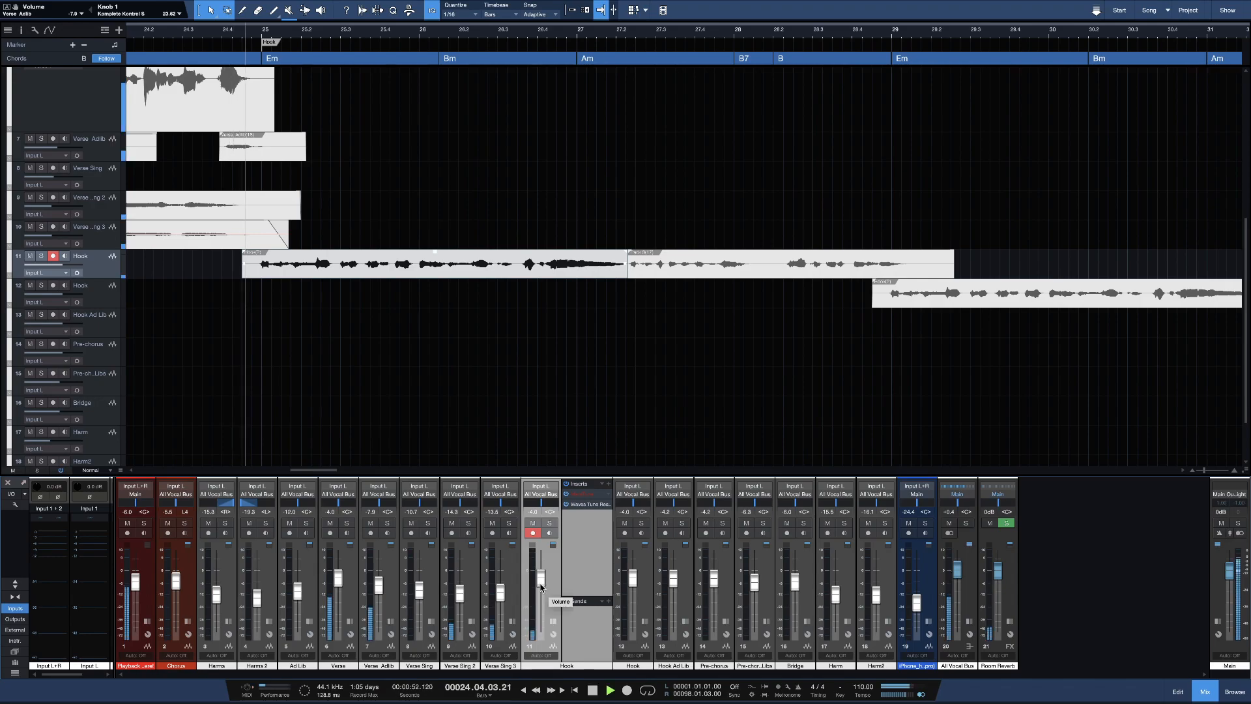
pyautogui.press('space')
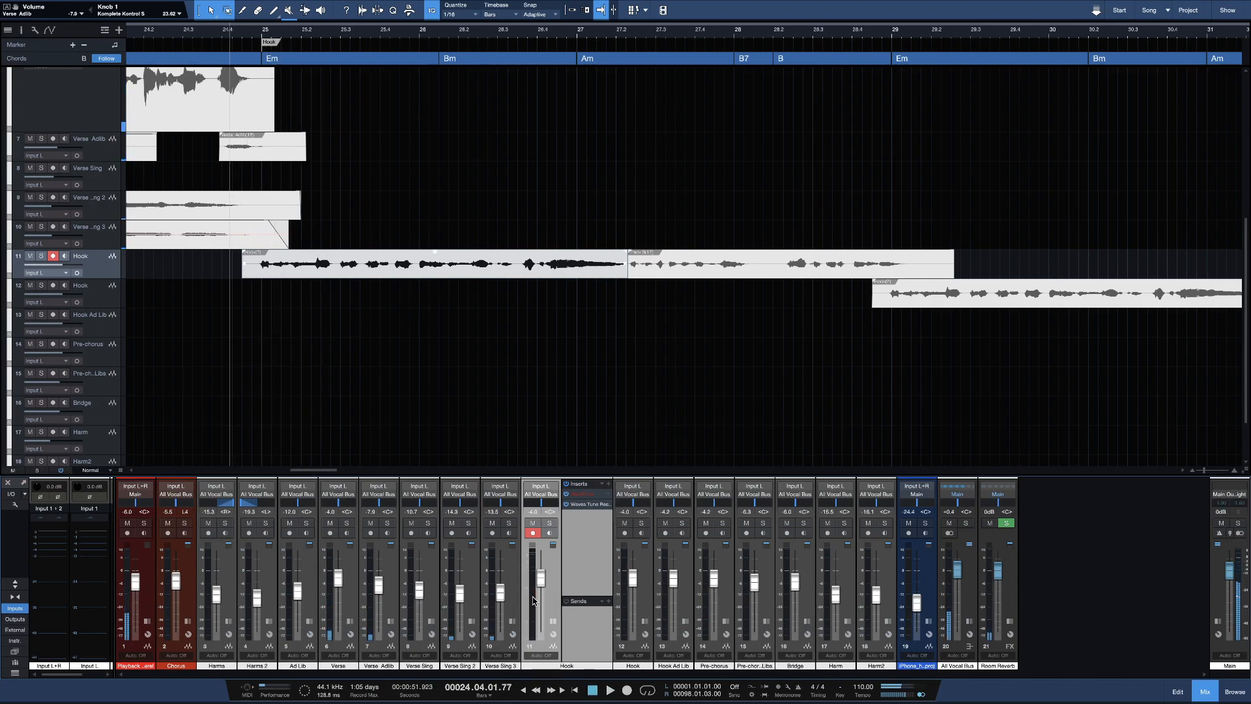
# - Insert the Level Meter plug-in on Hook track 11 and set its scale to K14
pyautogui.click(607, 487)
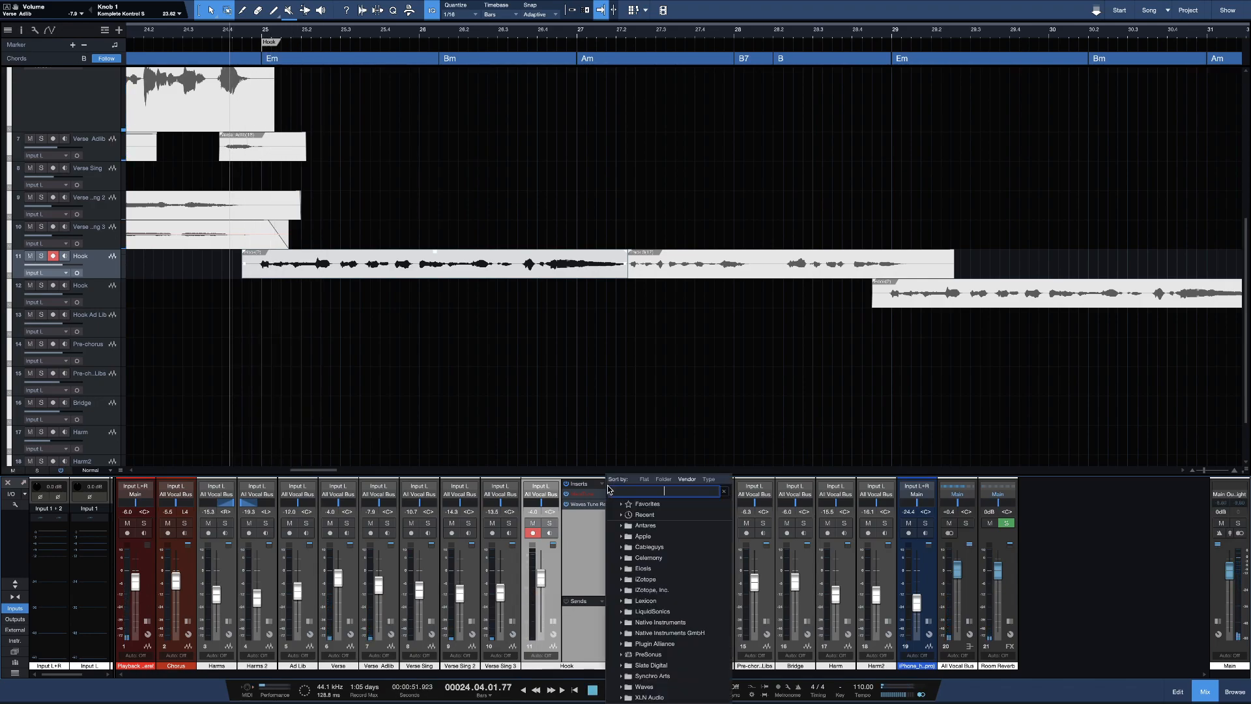
pyautogui.write('level')
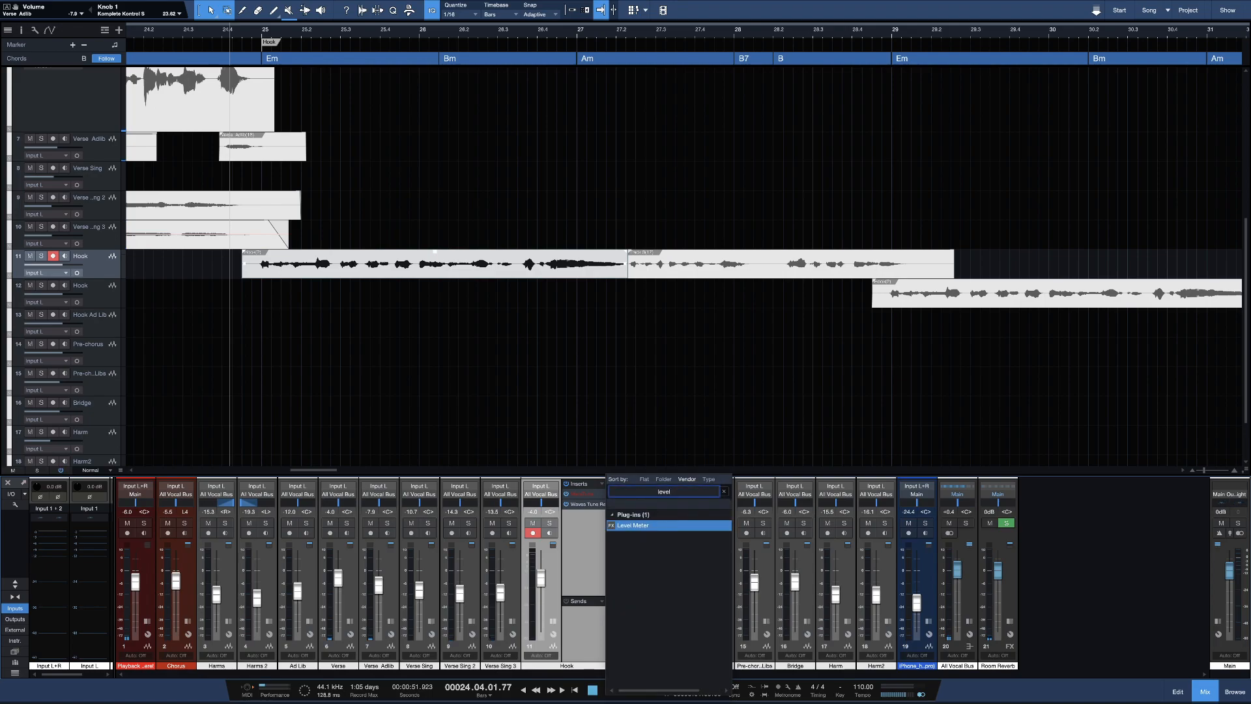
pyautogui.press('Return')
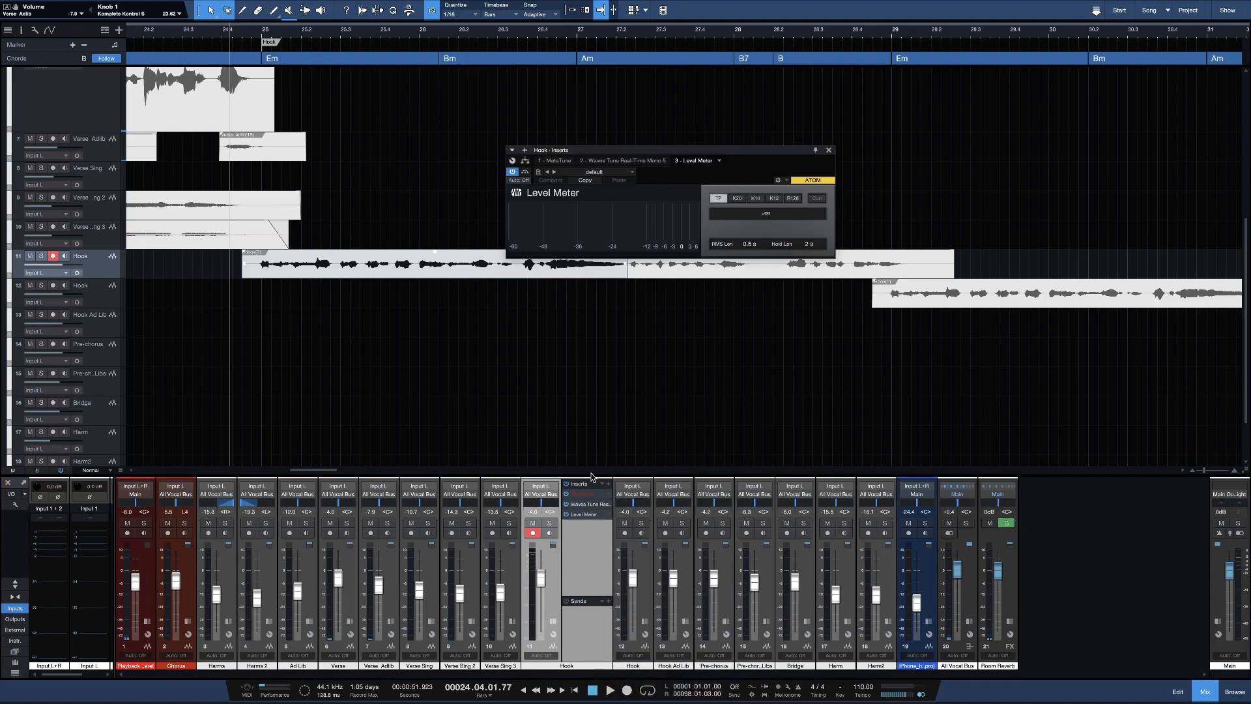
pyautogui.click(756, 198)
# - Play the hook from bar 24.4 to measure its vocal level, and reset the Level Meter's reading
pyautogui.press('space')
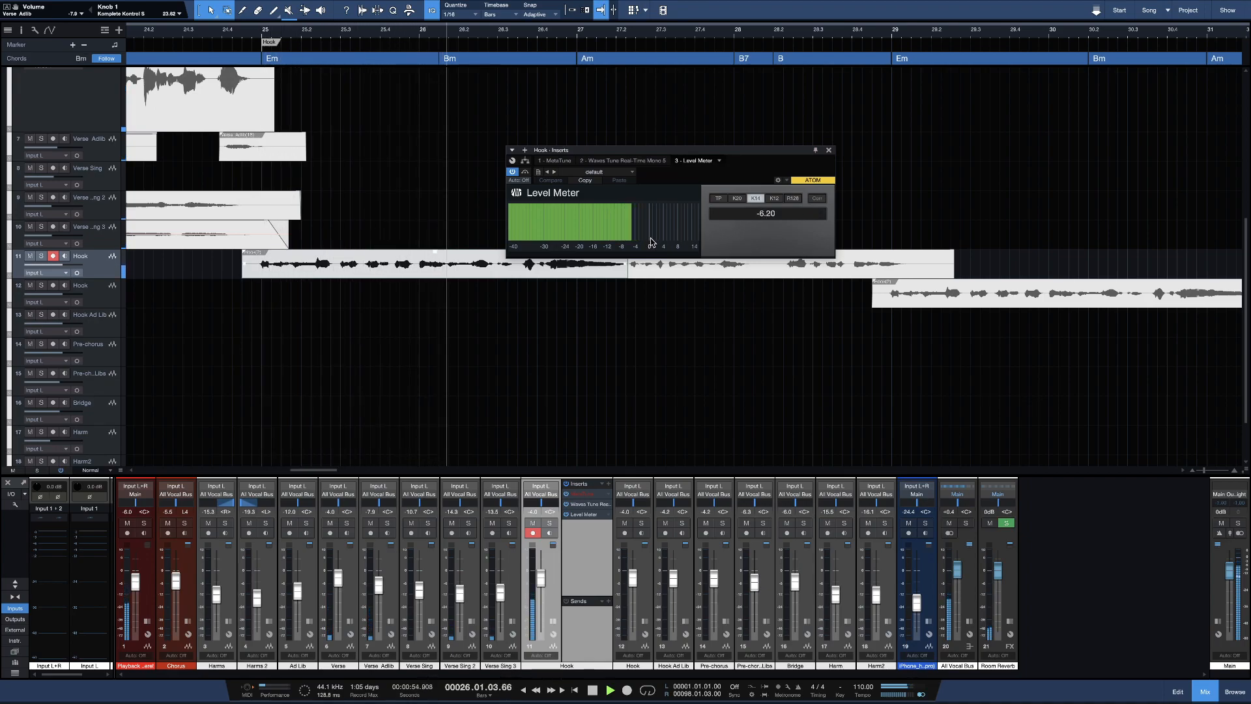
pyautogui.press('space')
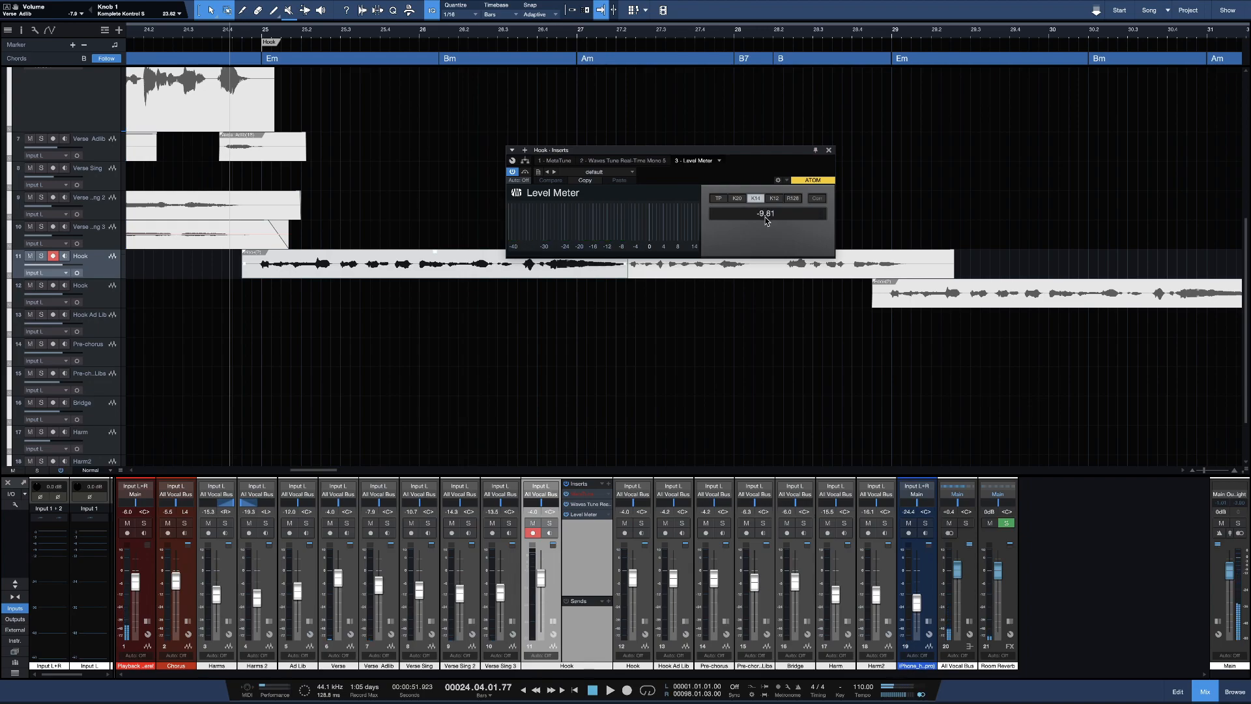
pyautogui.click(767, 221)
# - Close the Level Meter and look over the vocal clips from the Hook section through the Pre-chorus section
pyautogui.scroll(3, 420, 204)
pyautogui.scroll(2, 369, 195)
pyautogui.scroll(-5, 372, 195)
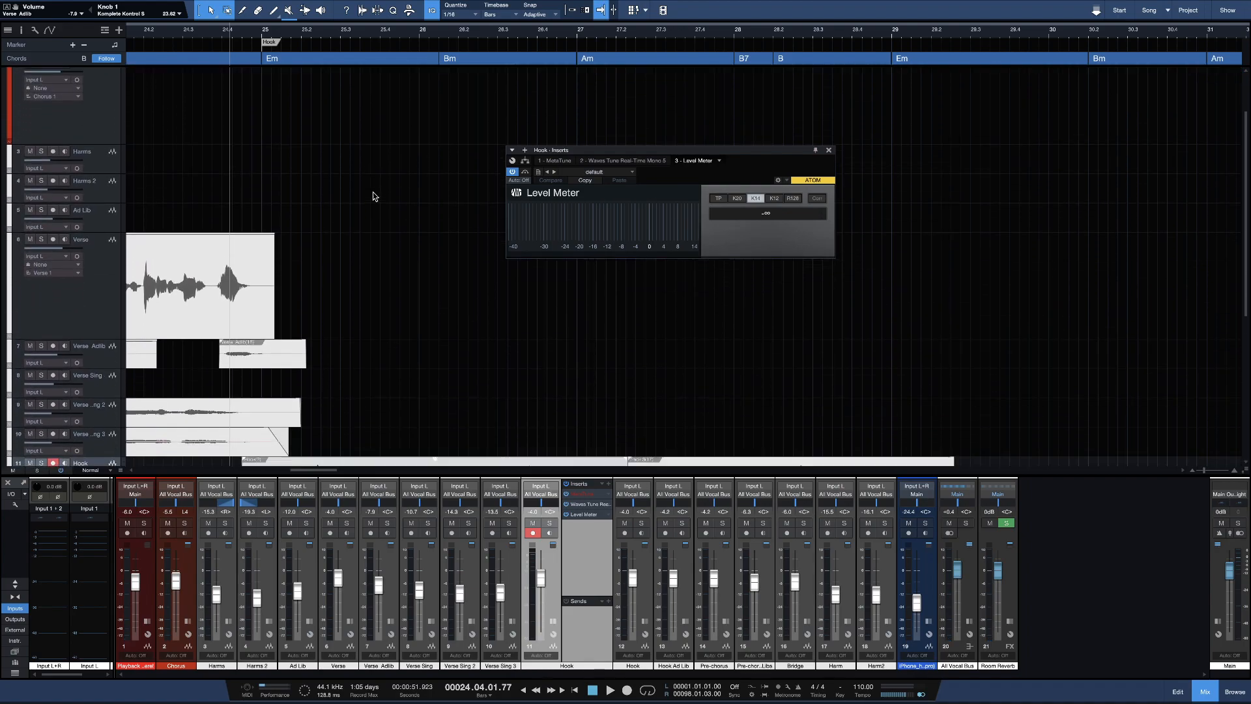
pyautogui.click(828, 151)
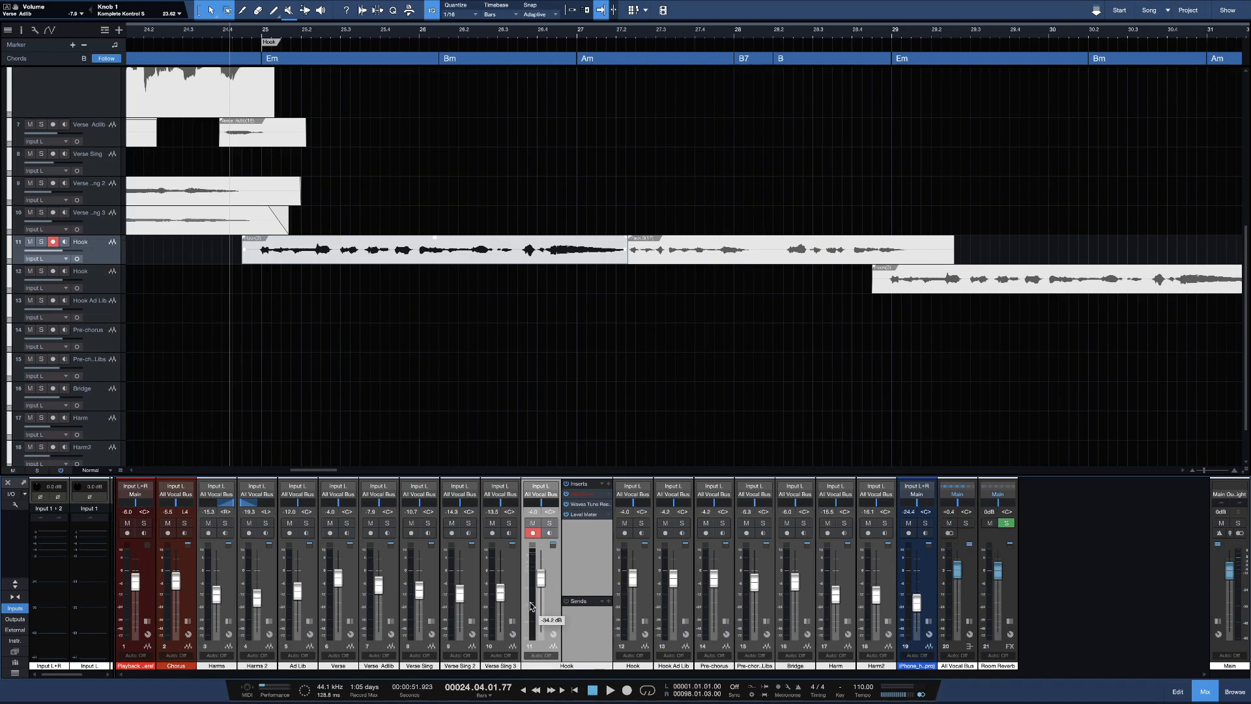
pyautogui.hscroll(5, 651, 380)
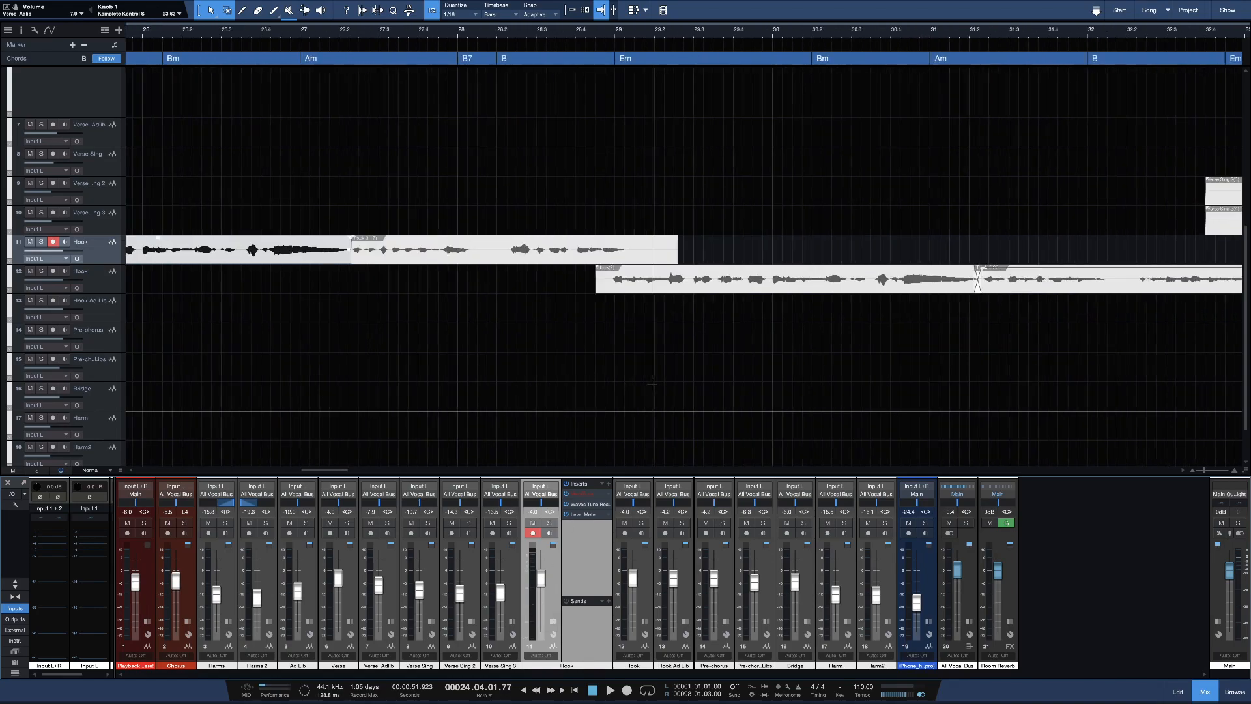
pyautogui.hscroll(5, 652, 385)
pyautogui.scroll(2, 651, 385)
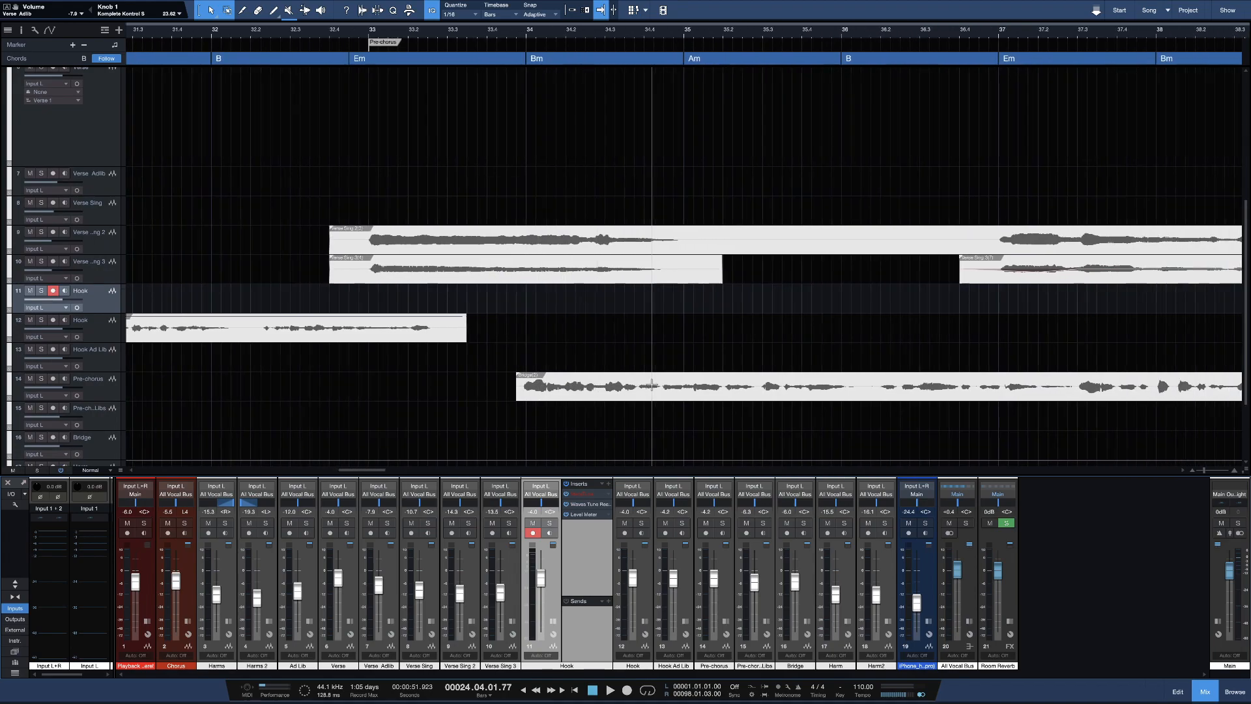
pyautogui.hscroll(1, 652, 385)
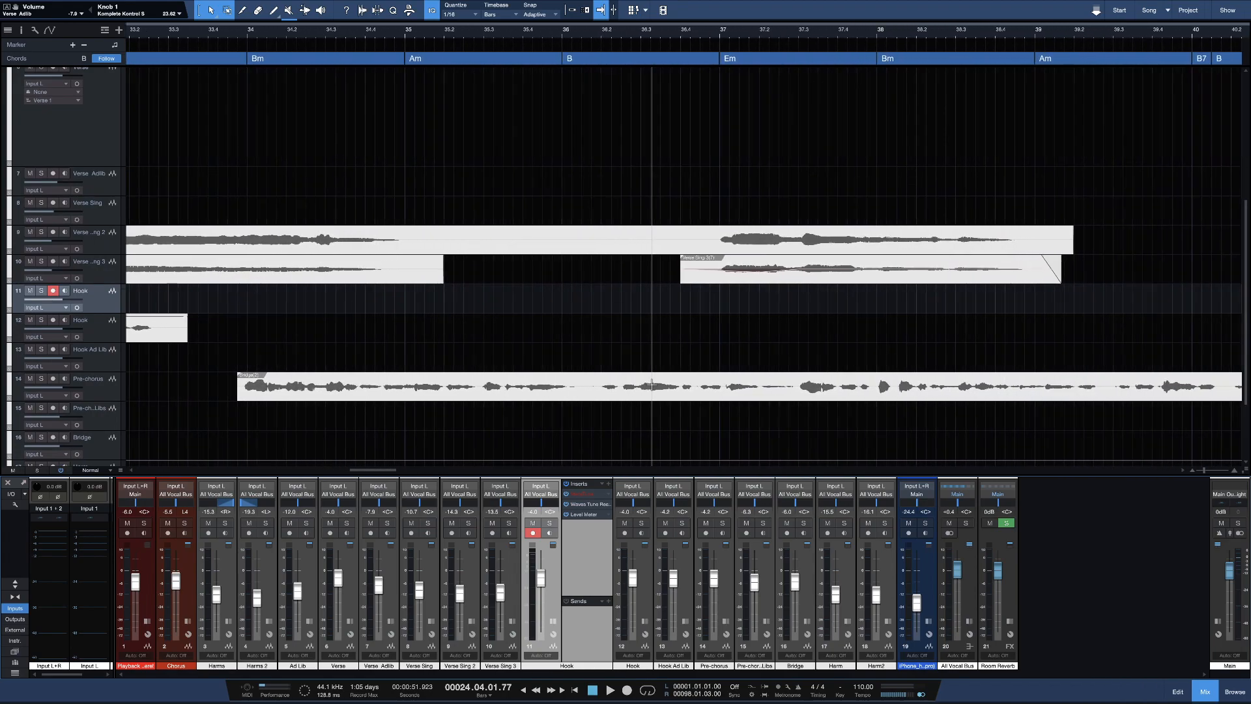
# - Expand the Main output channel to show its inserts and post effects, and raise the All Vocal Bus fader to about +0.9 dB
pyautogui.click(1227, 604)
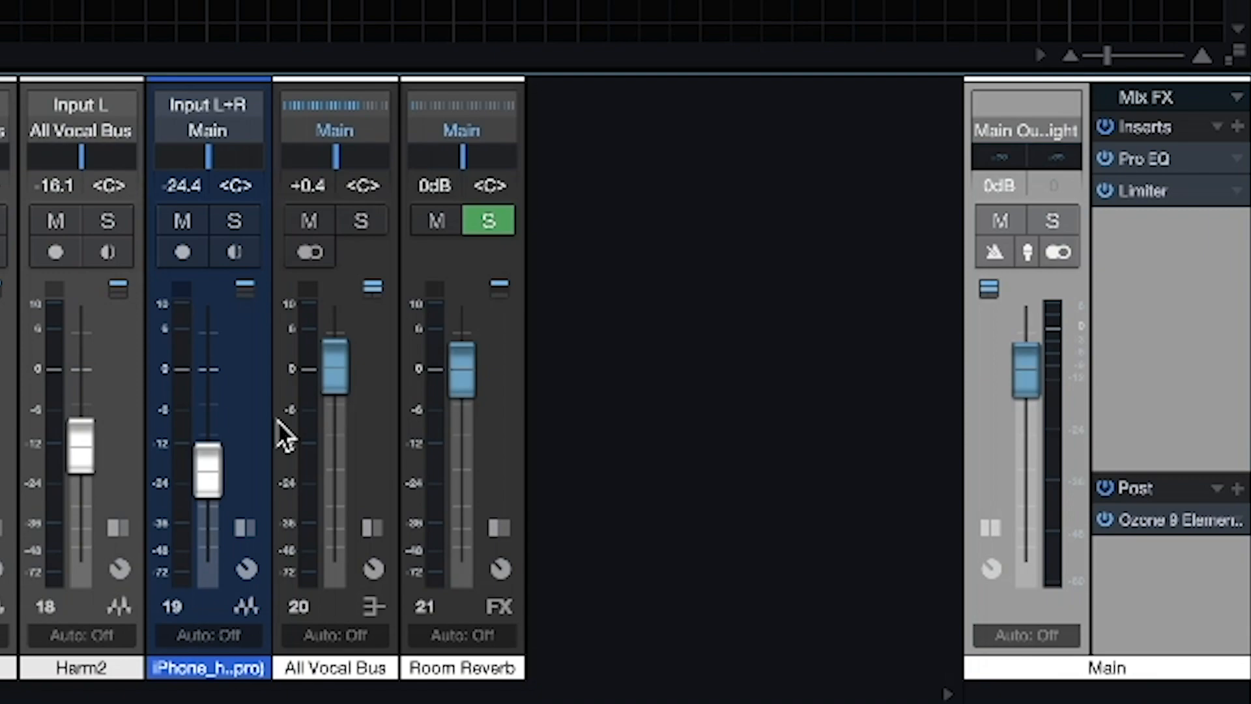
pyautogui.moveTo(336, 376)
pyautogui.mouseDown()
pyautogui.moveTo(334, 406)
pyautogui.moveTo(335, 378)
pyautogui.mouseUp()
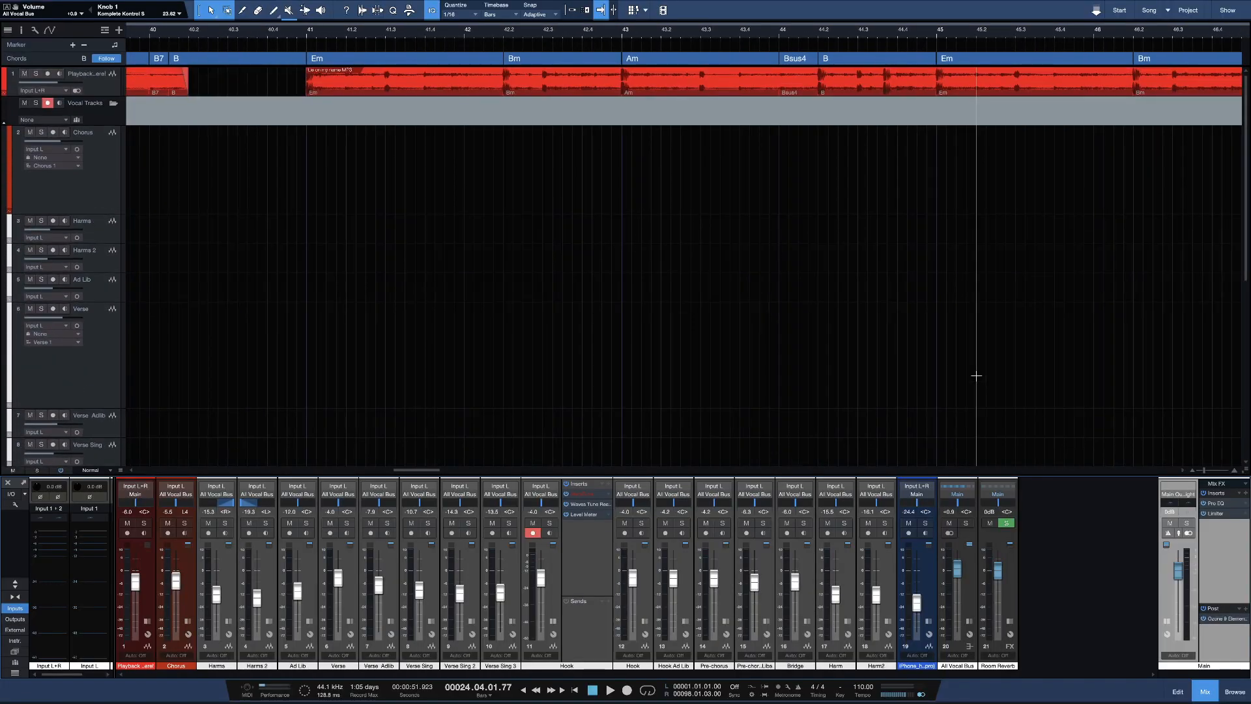
# - Open Ozone 9 Elements from the Main output's post-fader effects and view its Equalizer module
pyautogui.hscroll(1, 976, 375)
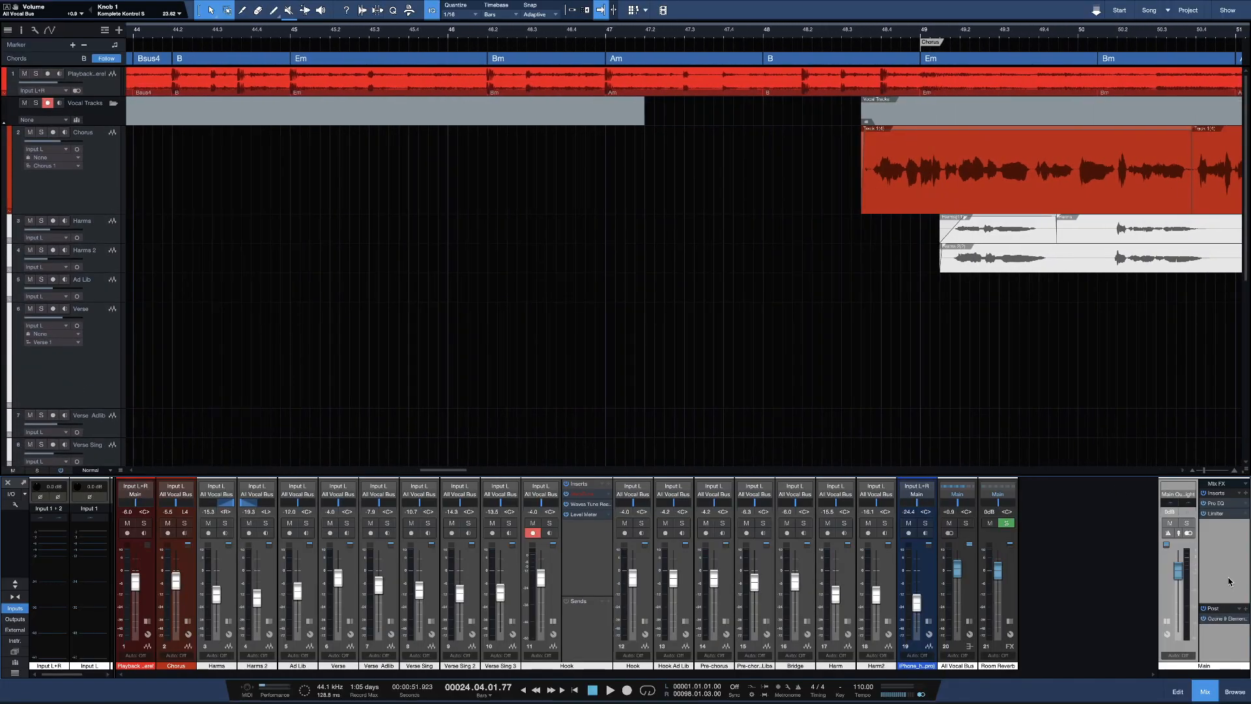
pyautogui.click(1219, 620)
pyautogui.click(554, 233)
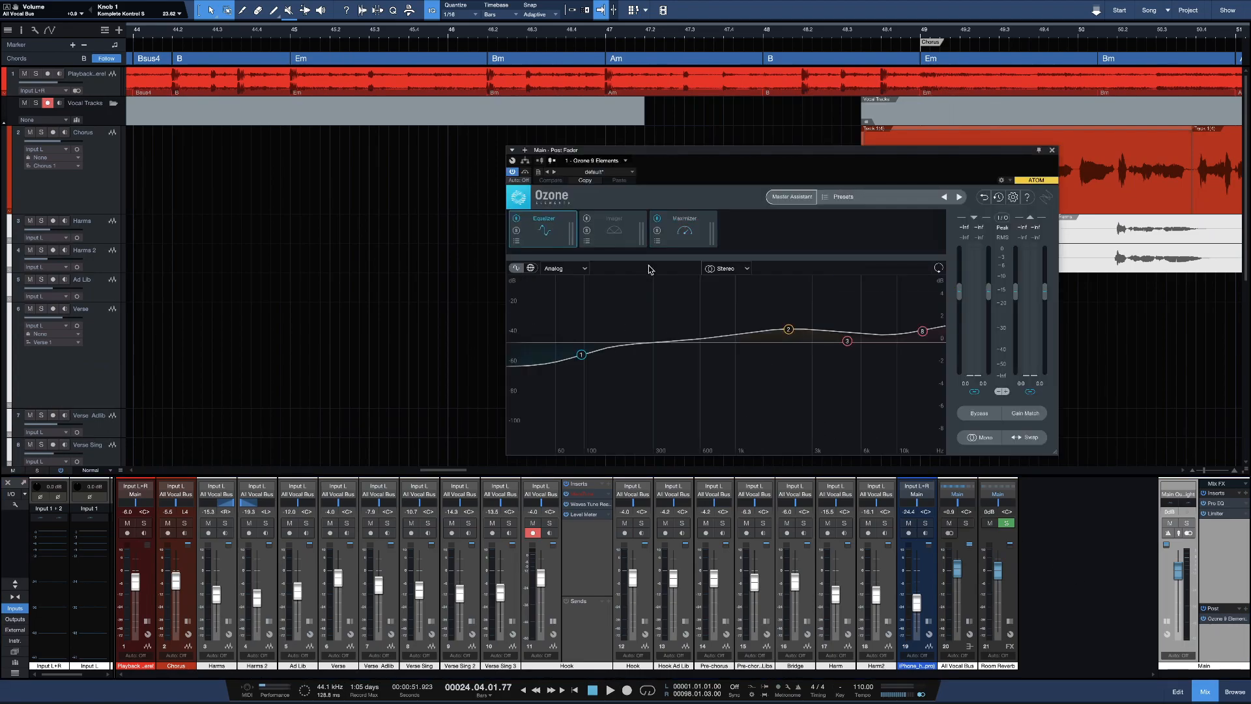